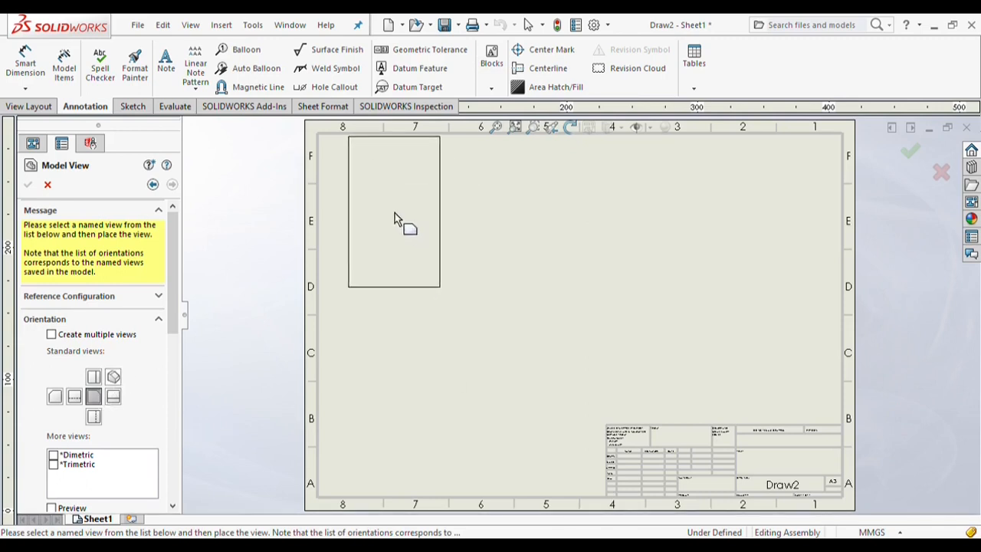
Place the assembly's front view and project a side view beside it, a view below it and an isometric view diagonally.
left_click(392, 234)
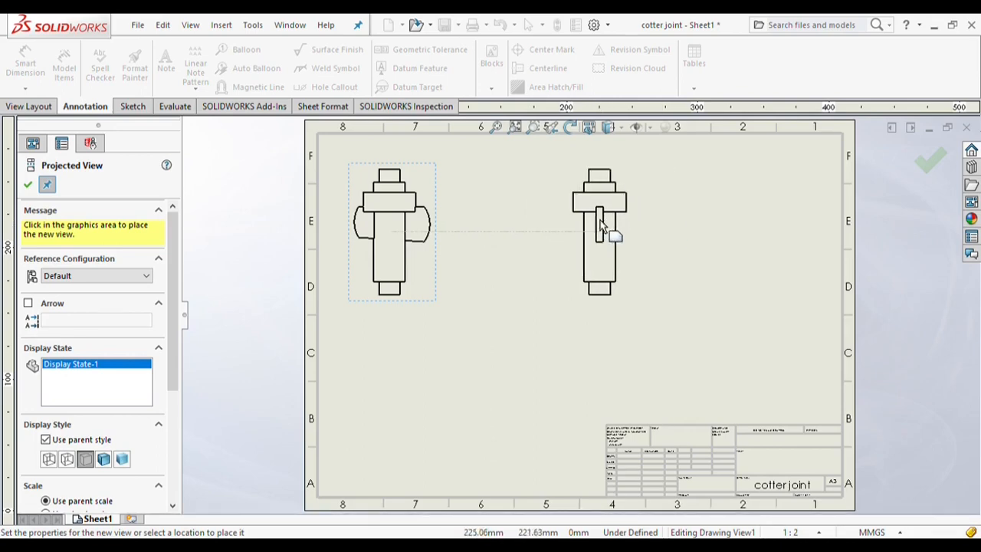
left_click(602, 228)
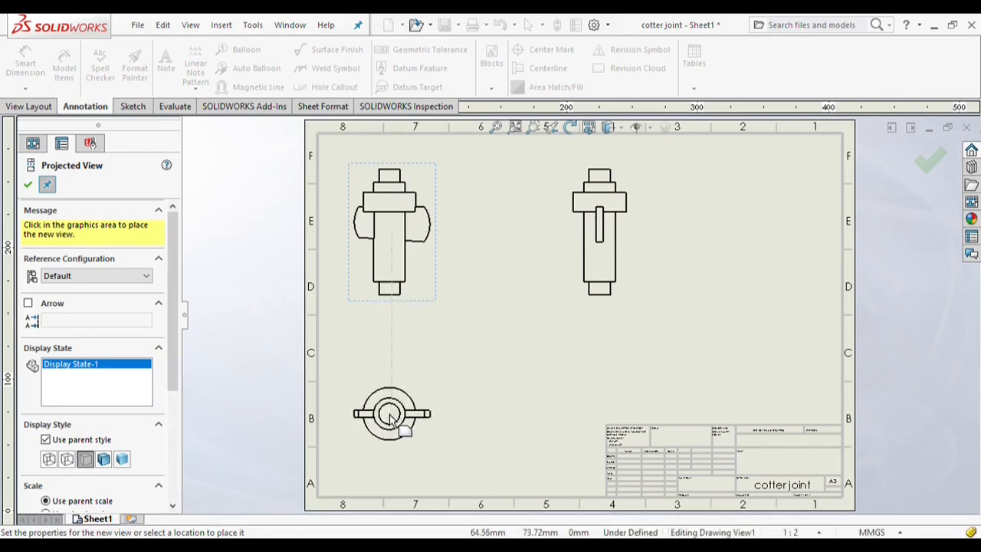
left_click(389, 414)
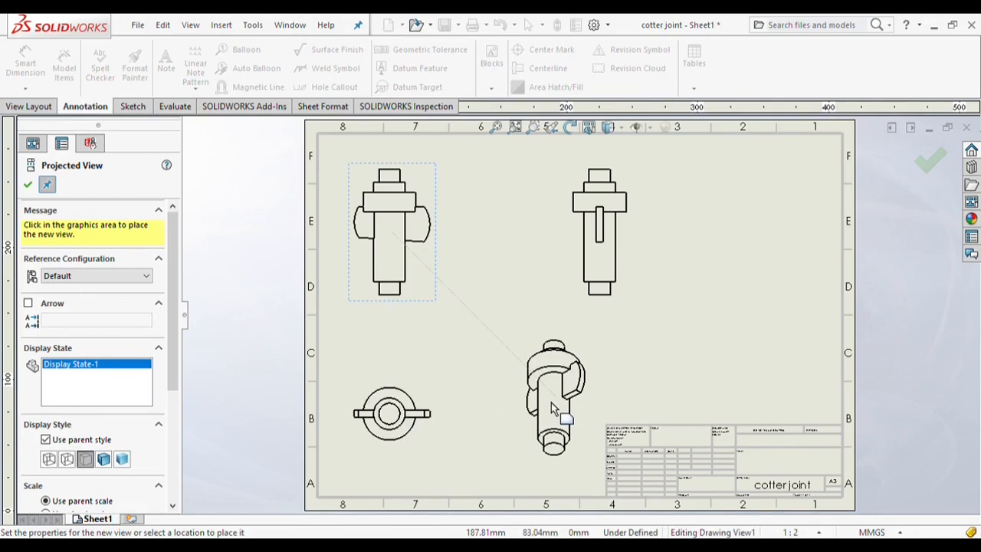
left_click(551, 403)
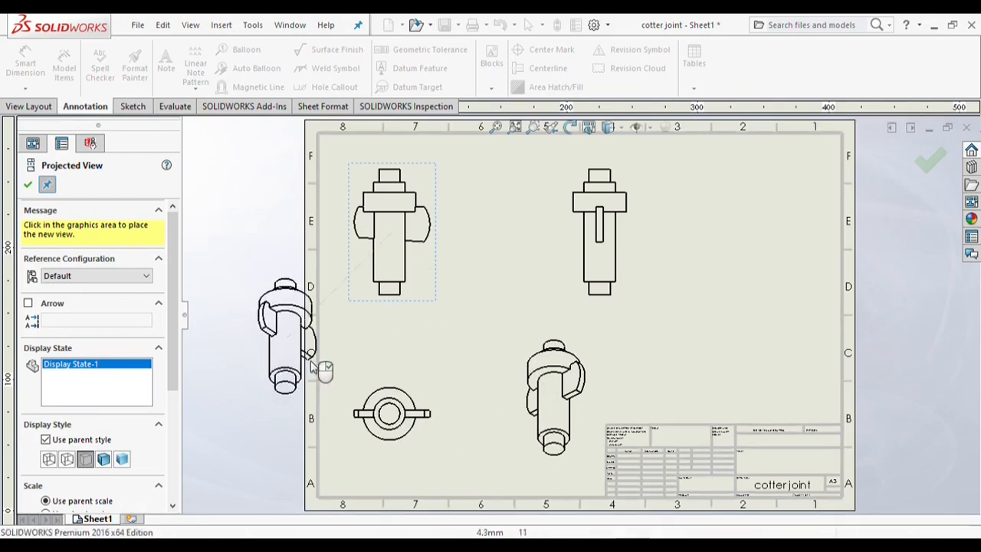
key("Escape")
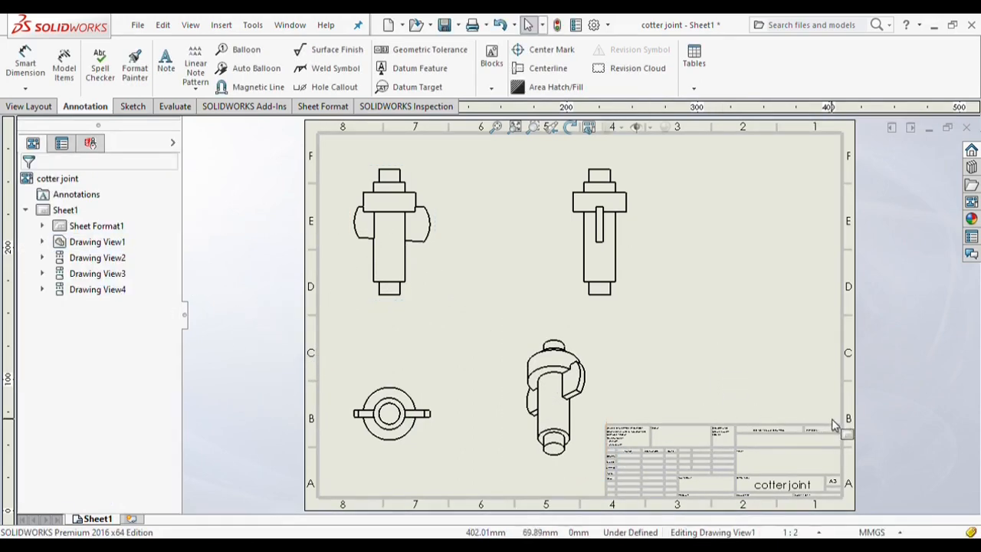
Edit the sheet format and delete the entire default title block.
right_click(766, 306)
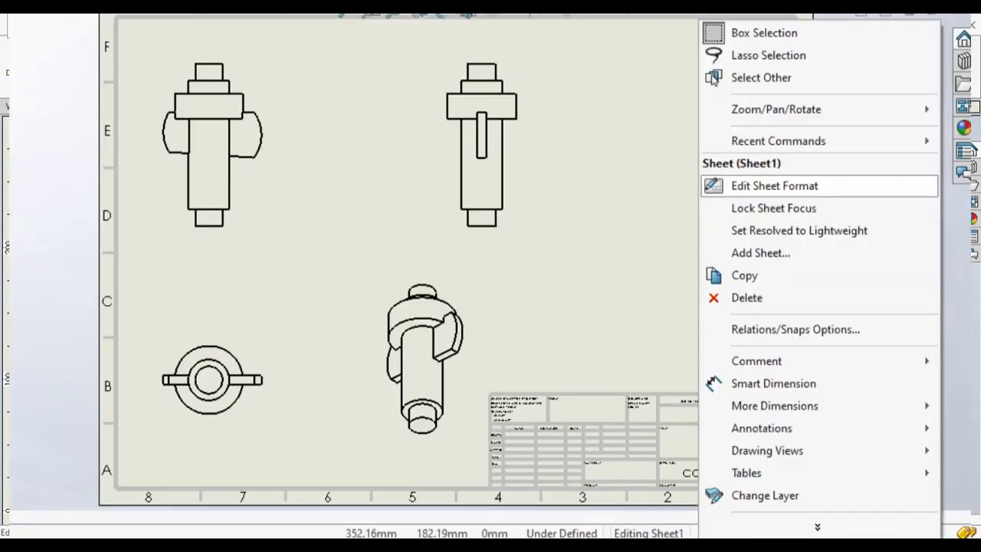
left_click(773, 185)
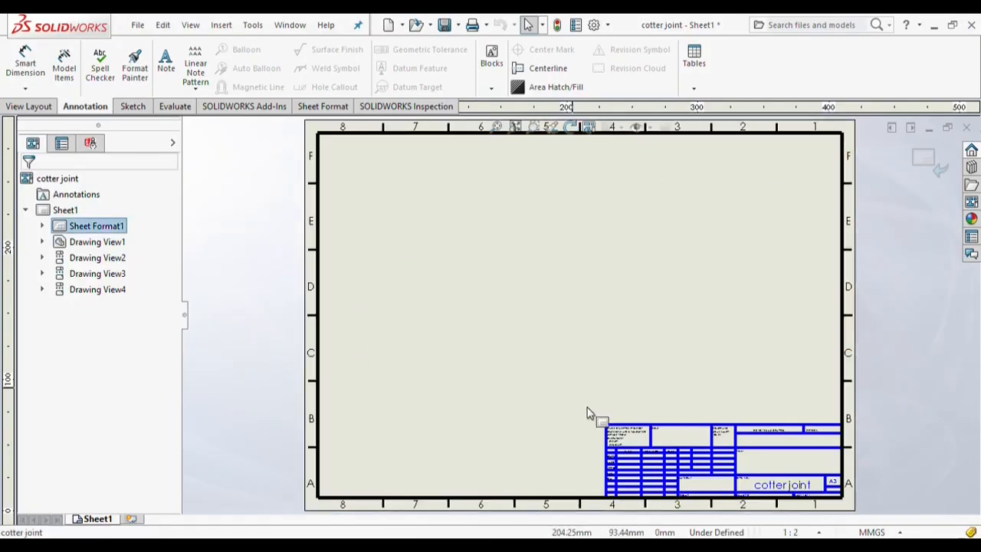
left_click_drag(572, 383, 906, 515)
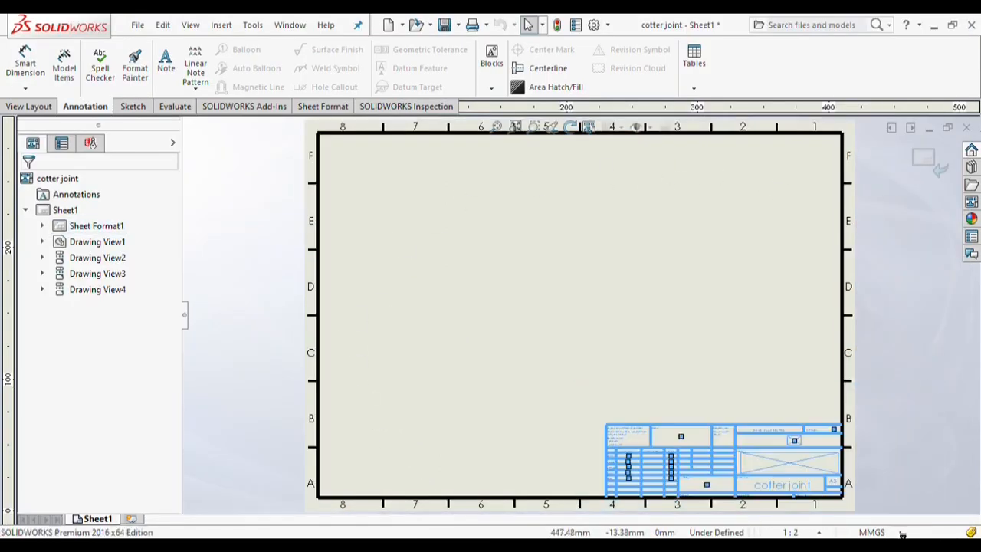
key("Delete")
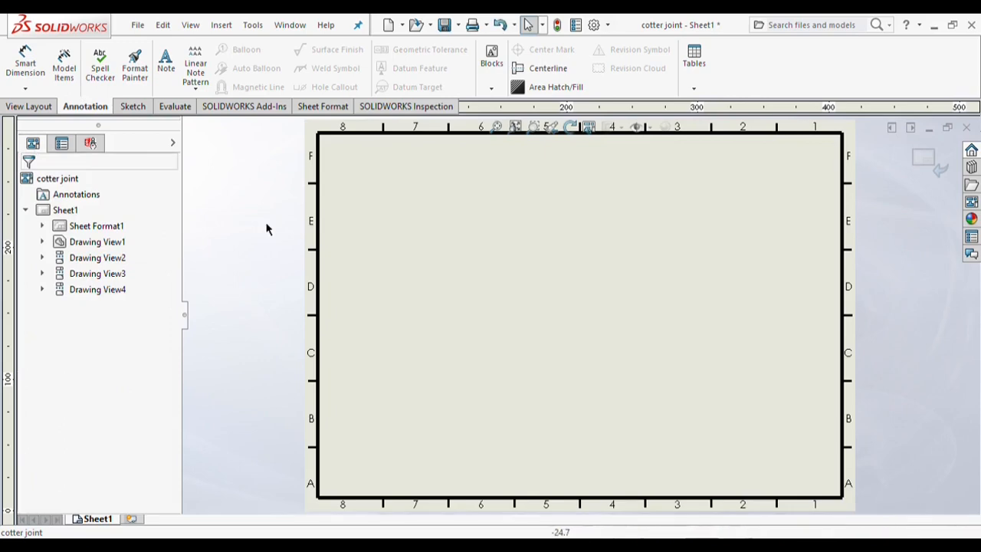
Draw a rectangle-based title block in the sheet's lower-right corner with a full-width header, three stacked left cells and one right cell.
left_click(133, 106)
left_click(61, 69)
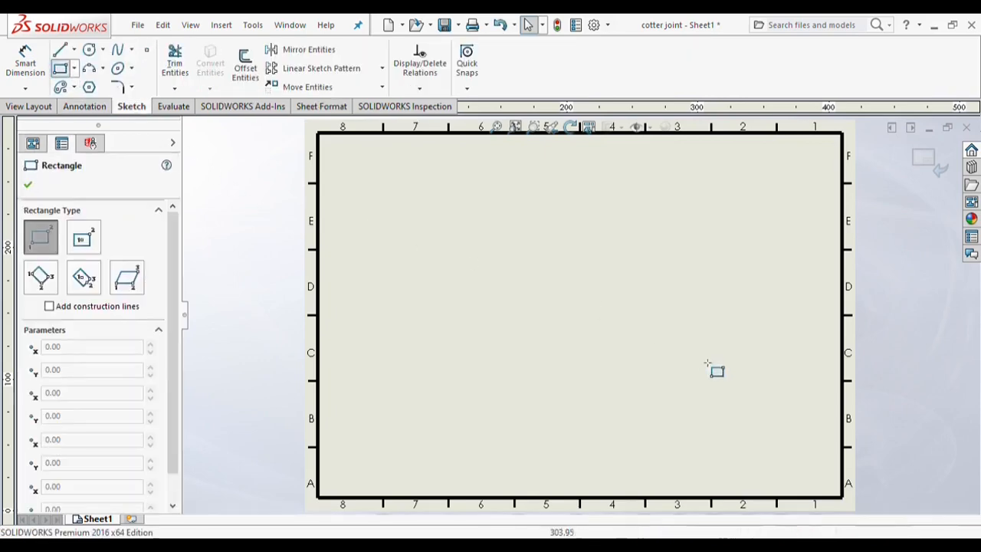
left_click_drag(628, 414, 841, 438)
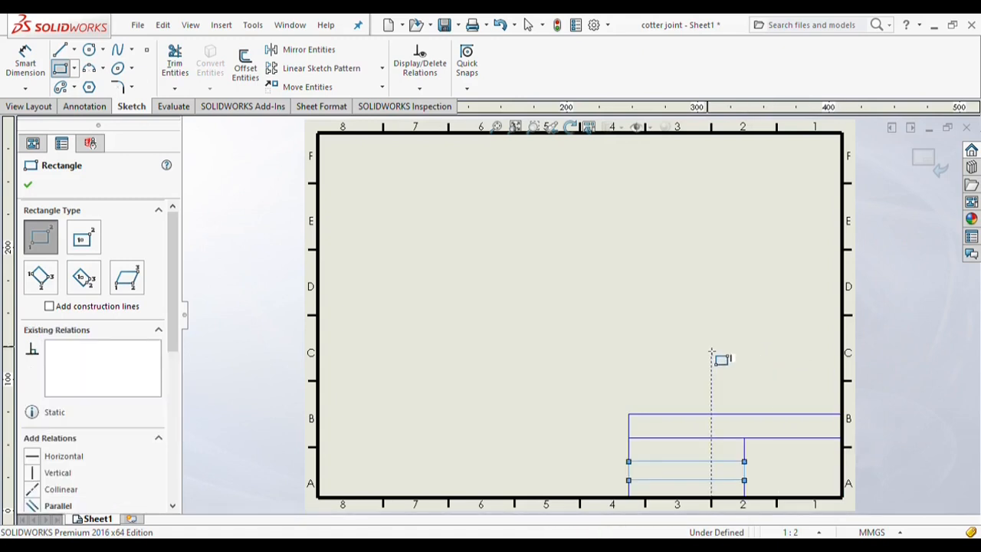
key("Escape")
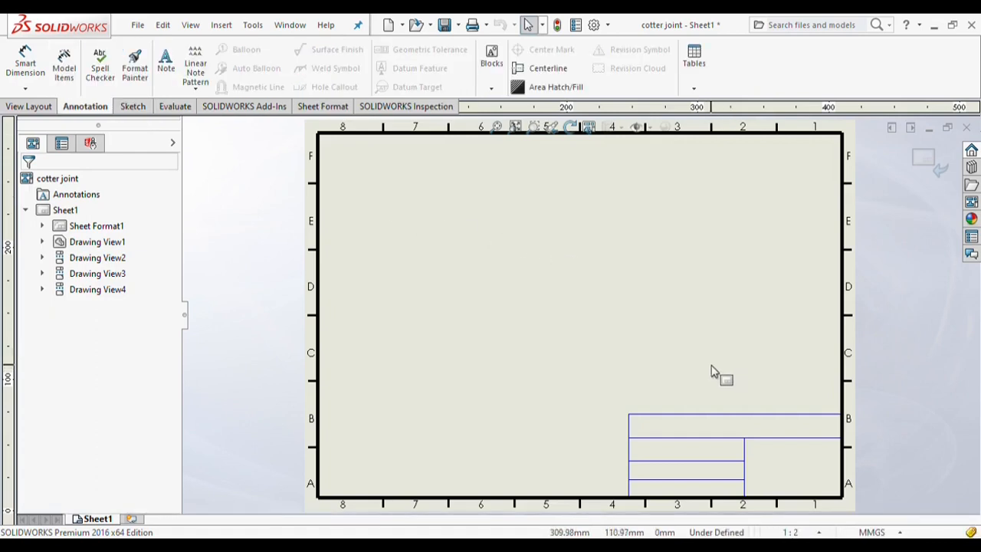
Add the note "Cotter Joint" in the title block's header row and return to the drawing sheet.
left_click(166, 63)
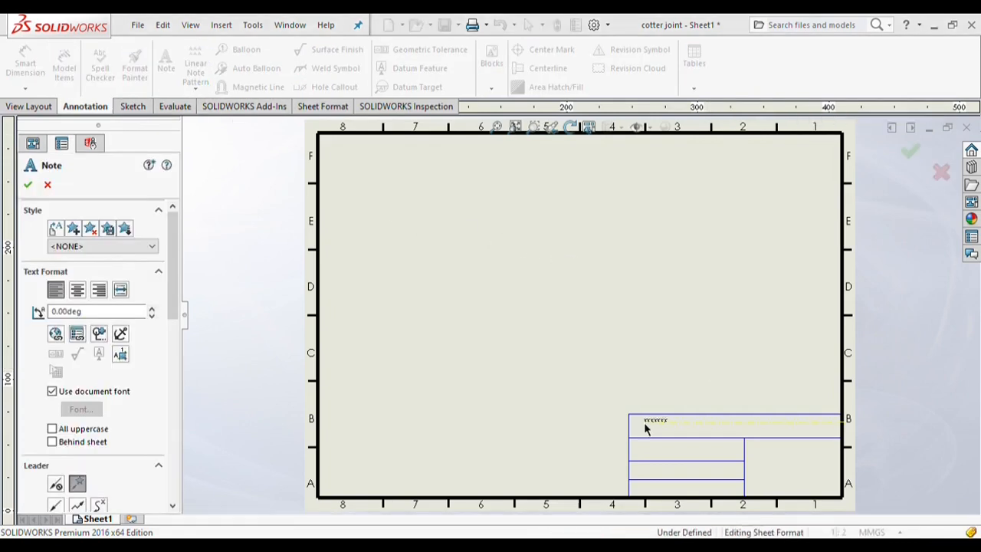
left_click(644, 428)
type("cotter joint")
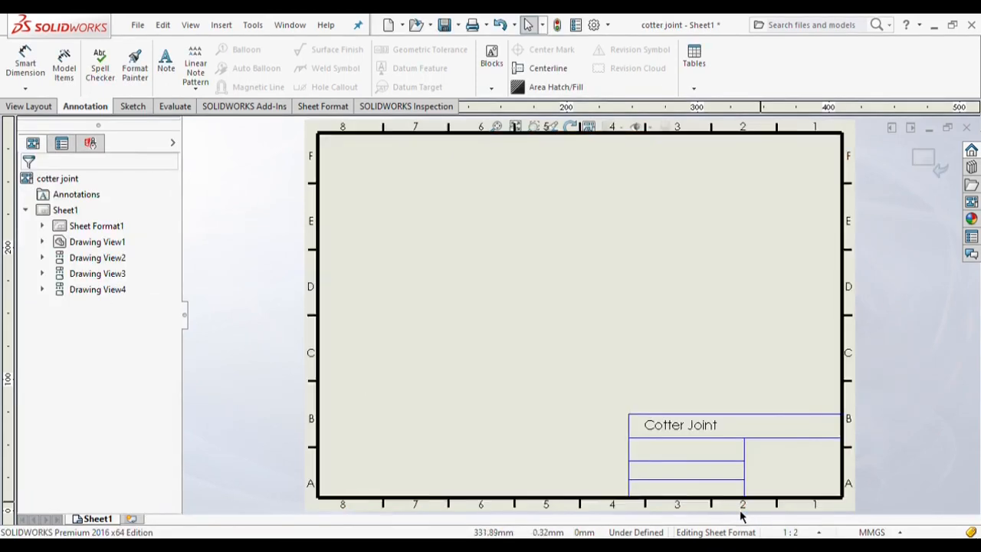
left_click(934, 171)
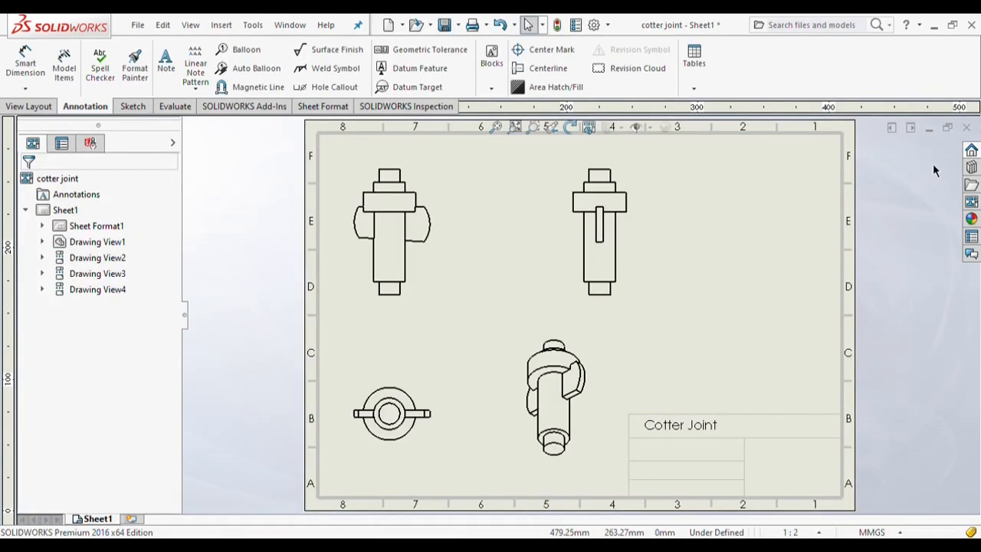
Switch the front view from the sheet scale to a larger custom scale.
left_click(420, 264)
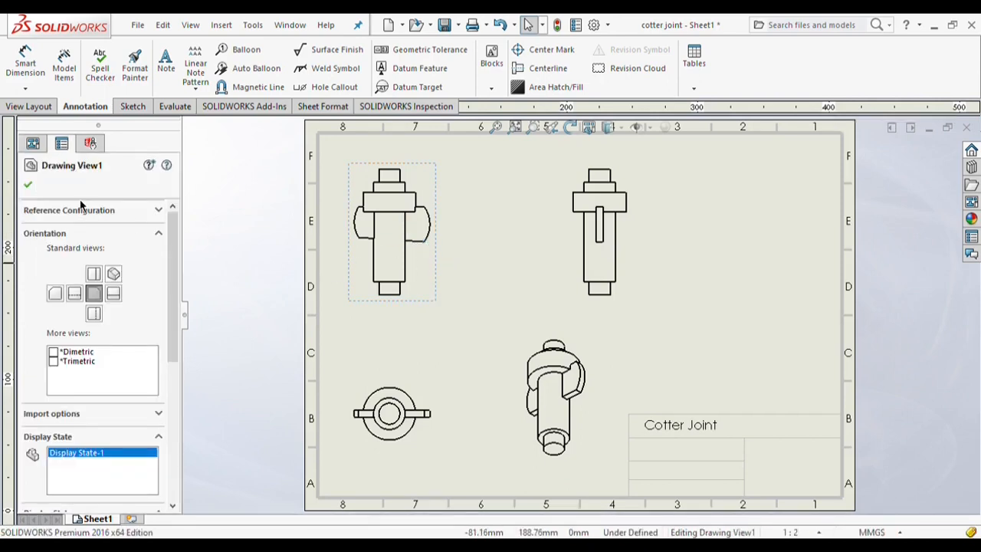
scroll(153, 337, "down", 8)
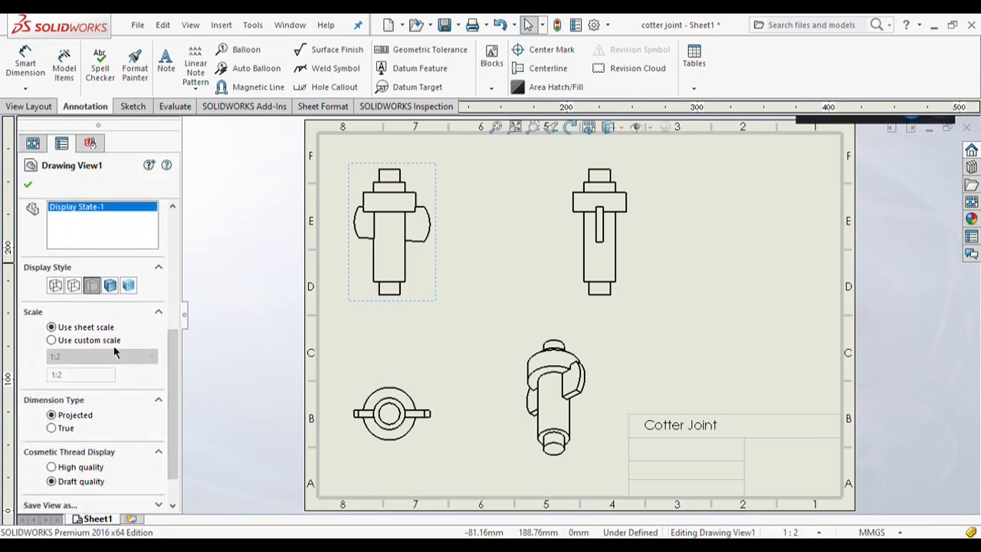
left_click(75, 342)
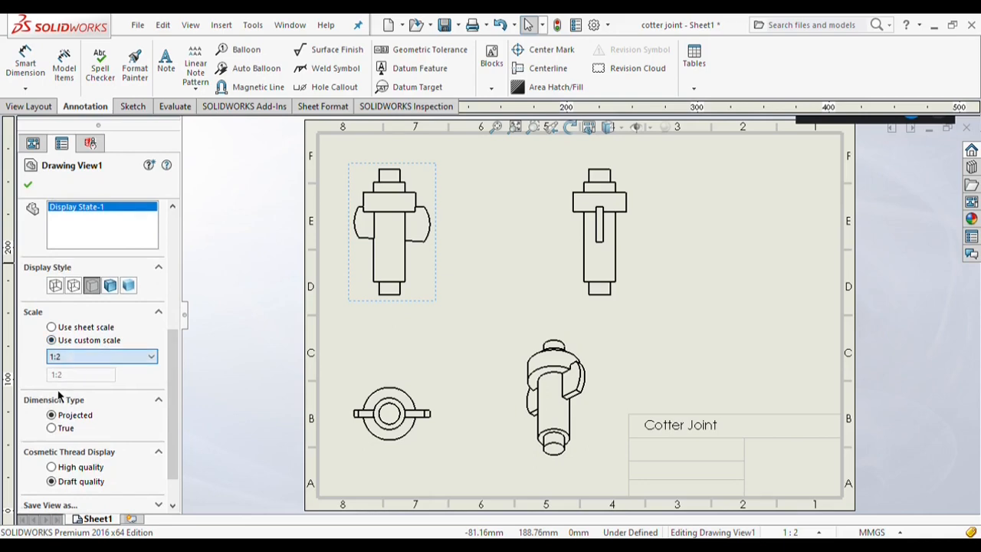
left_click(29, 184)
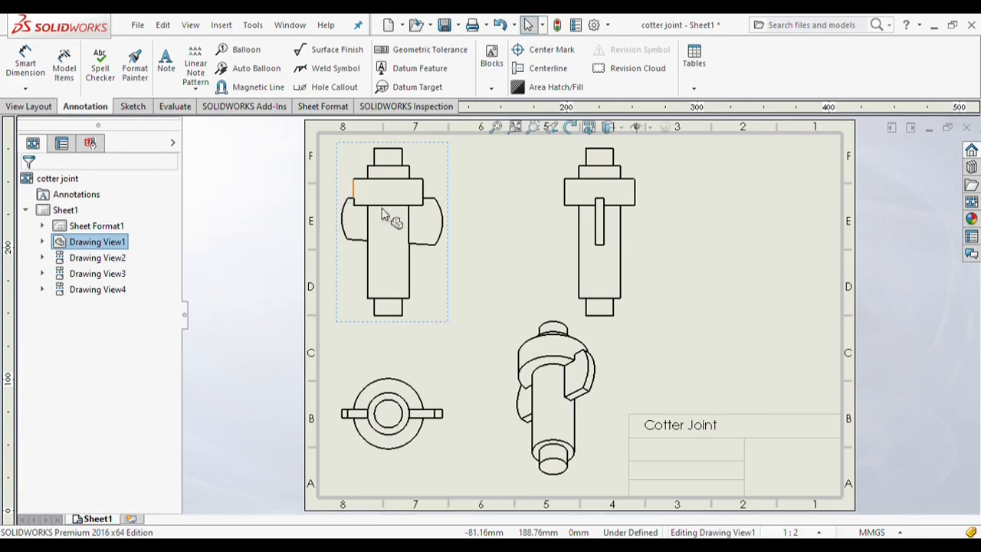
Create a section view with a horizontal cutting line through the centre of the circular view below the front view, placing it above.
left_click(28, 107)
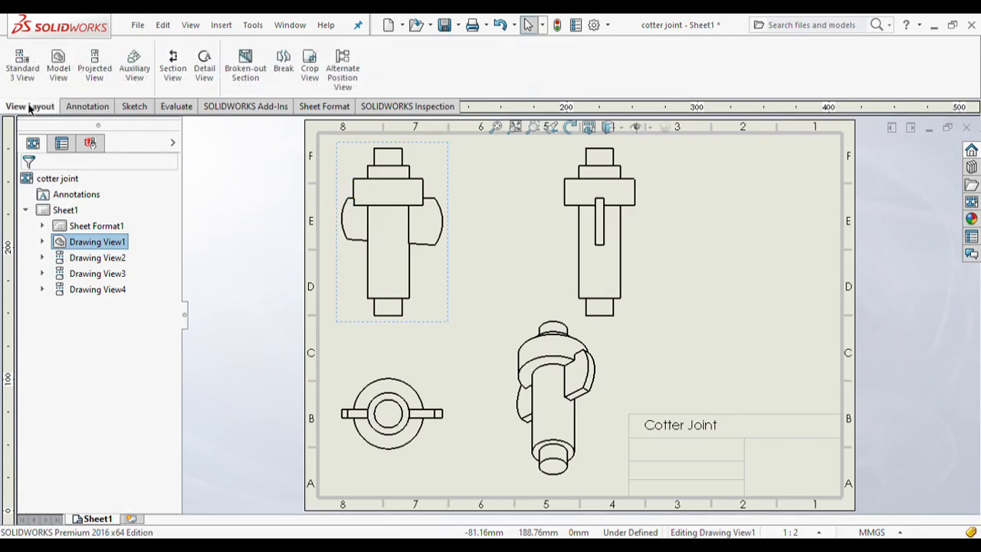
left_click(173, 81)
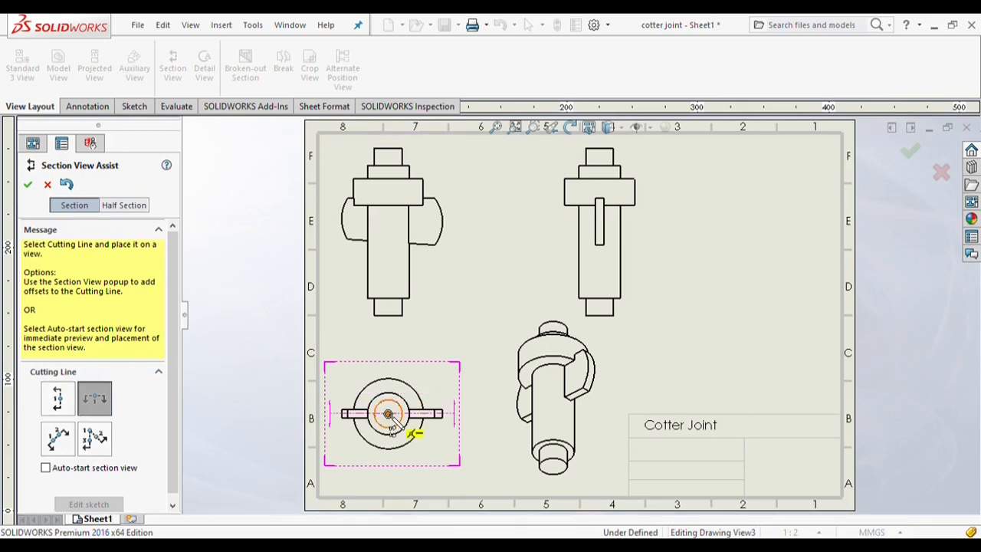
left_click(408, 429)
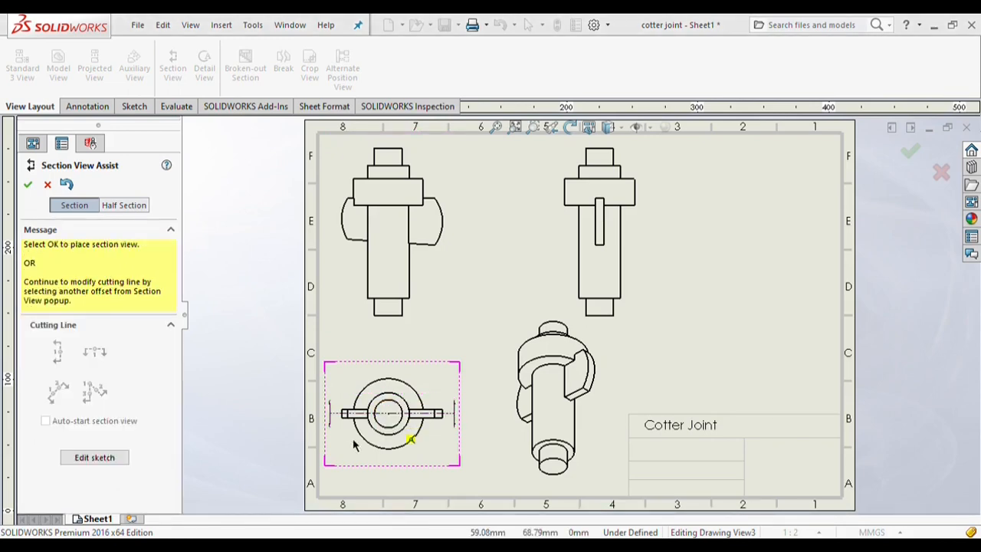
key("Return")
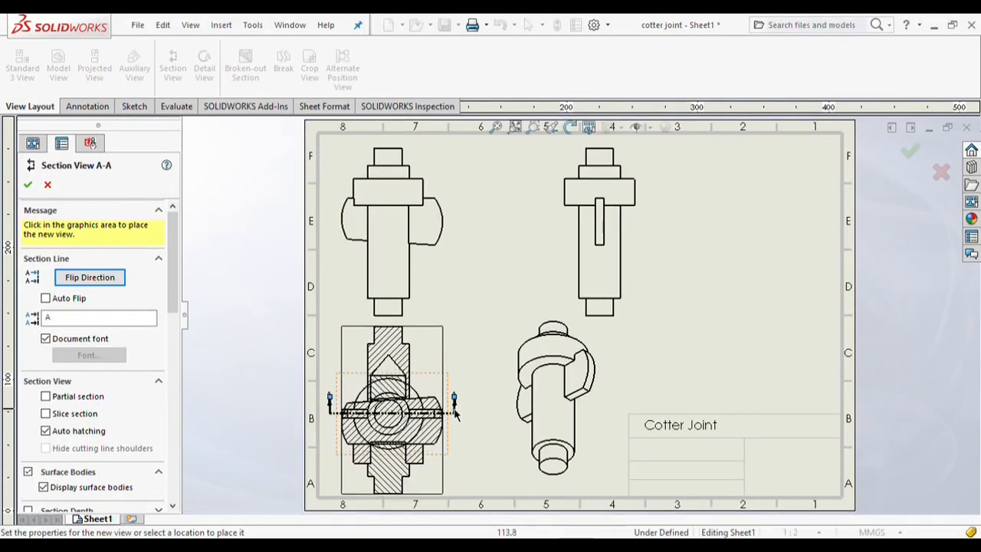
left_click(460, 261)
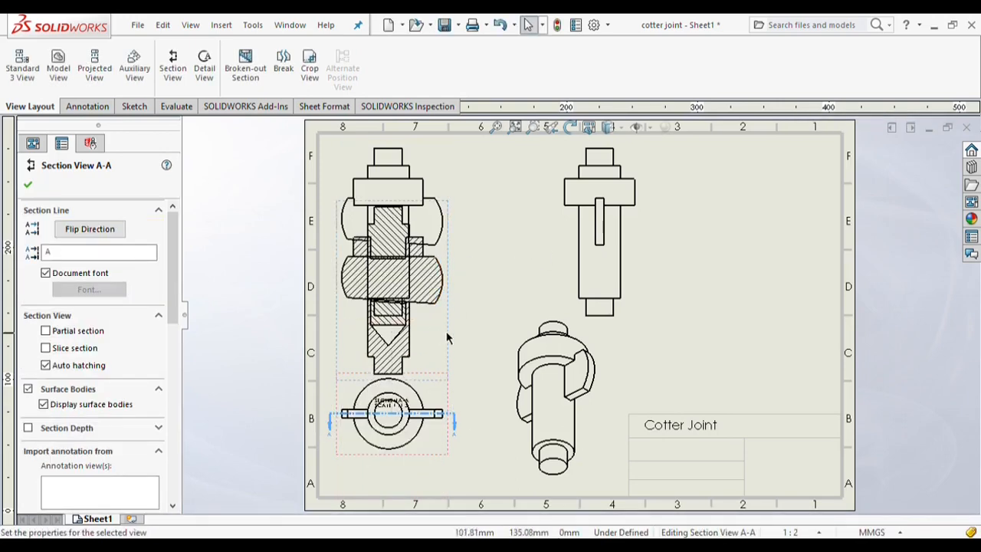
left_click_drag(449, 329, 457, 362)
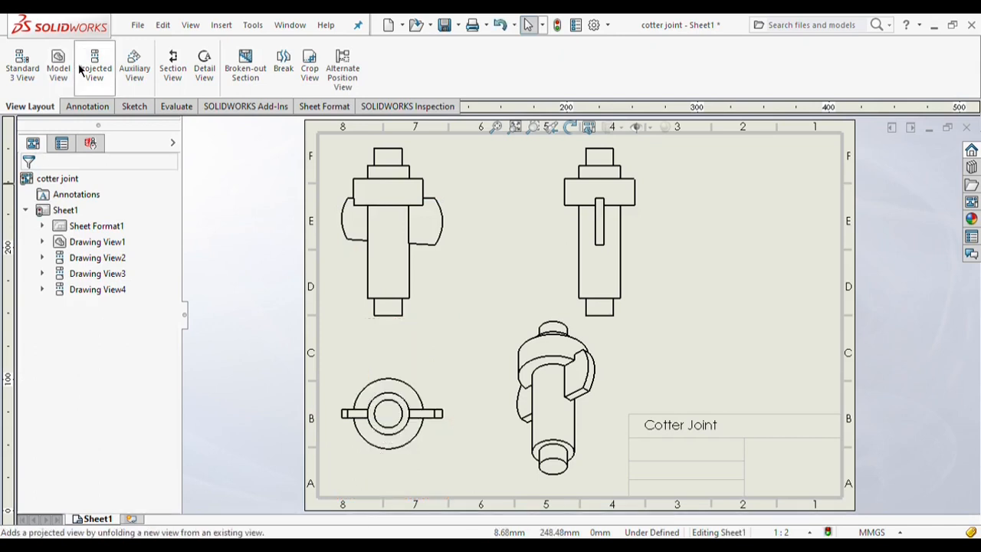
left_click(92, 68)
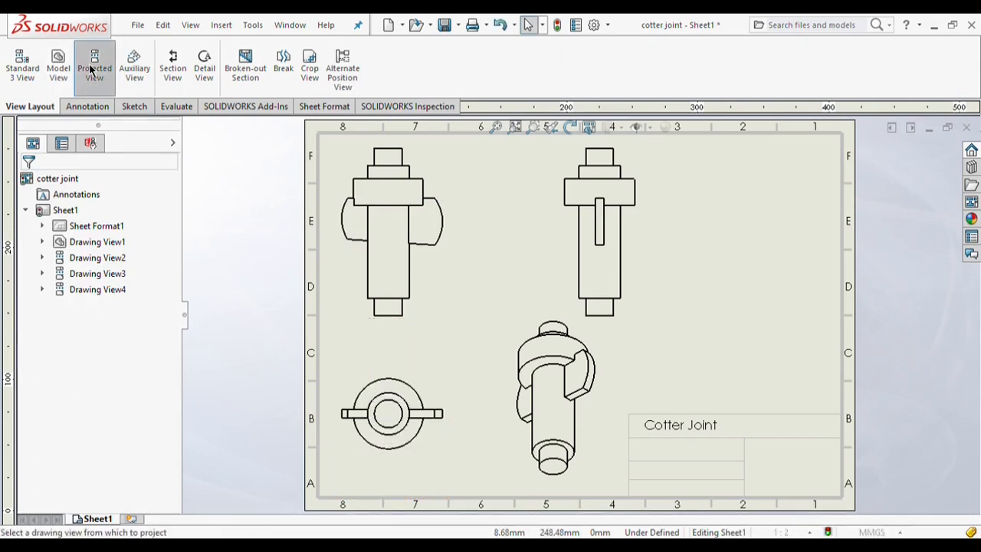
left_click(420, 274)
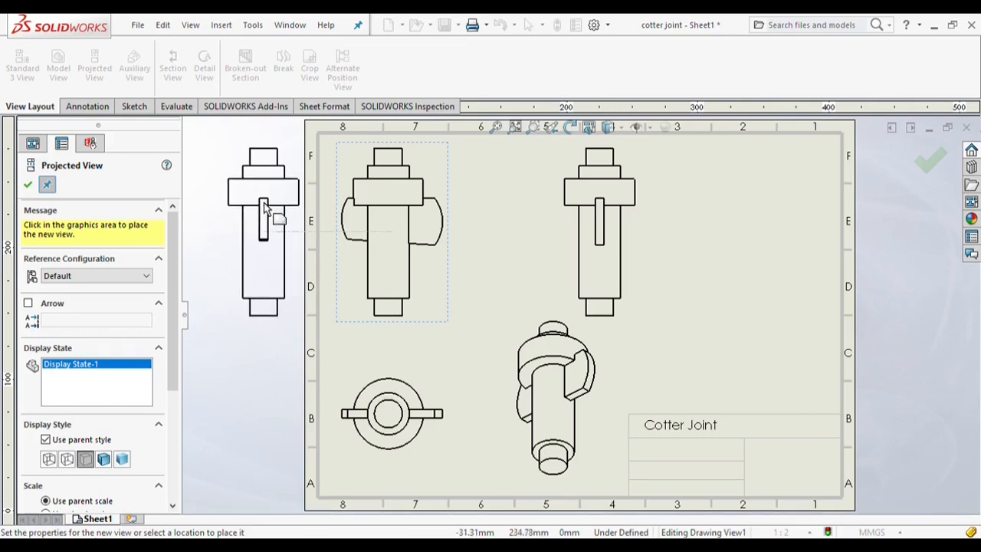
key("Escape")
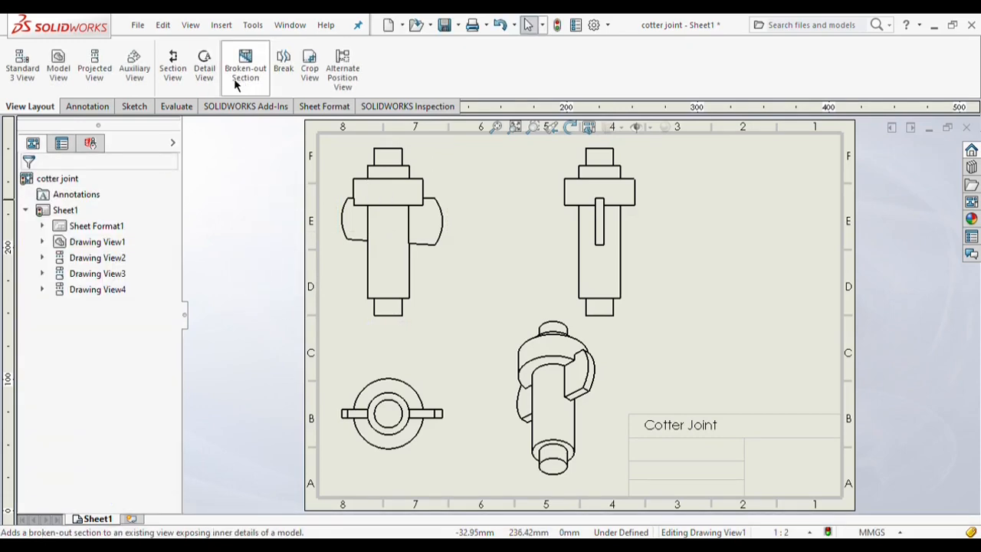
Break the front view across its lower shaft with horizontal zig zag cut lines and a 12.7 mm gap.
left_click(279, 81)
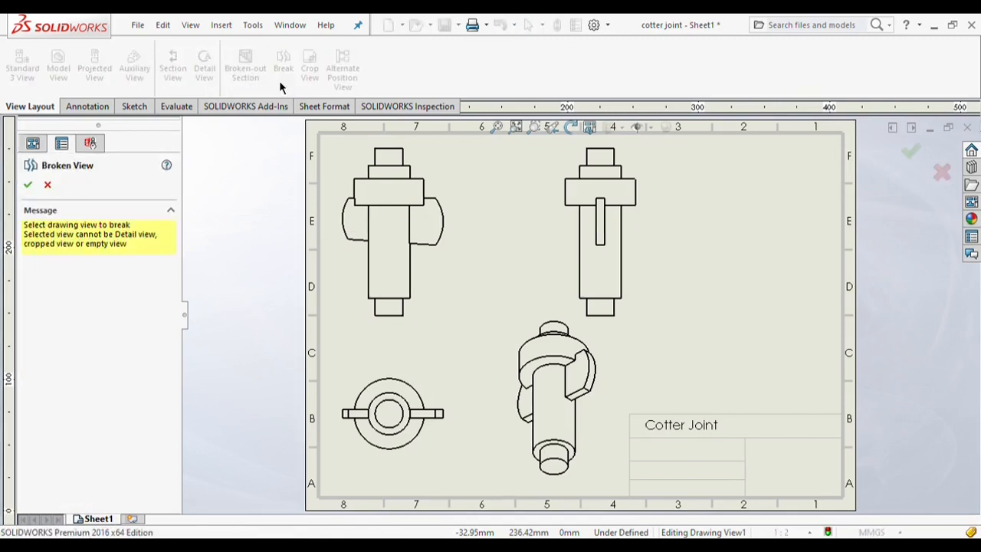
left_click(394, 249)
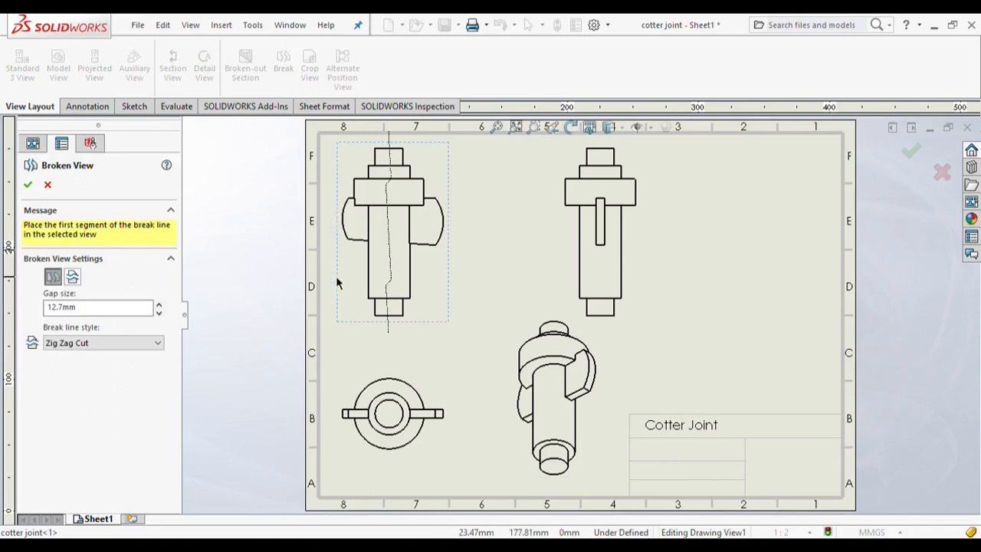
left_click(73, 276)
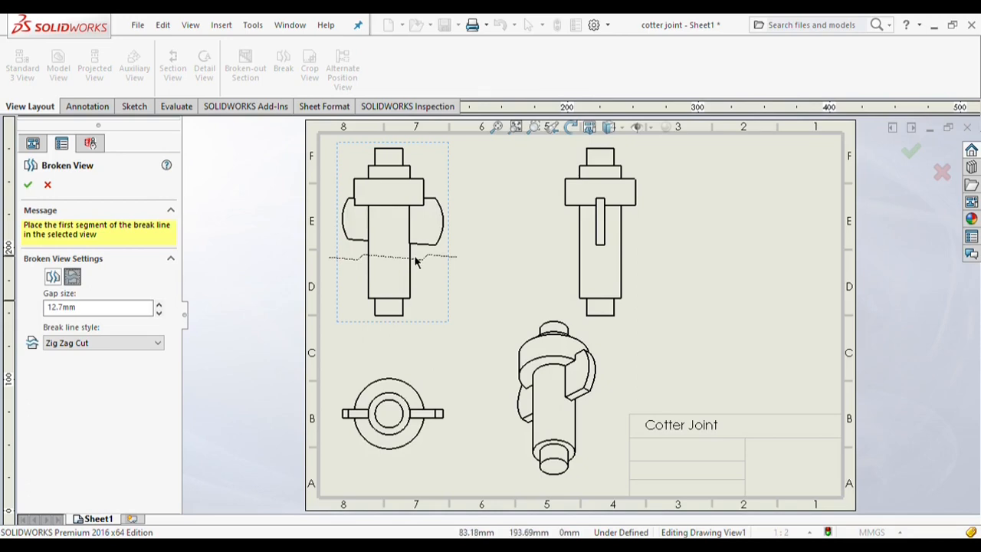
left_click(416, 257)
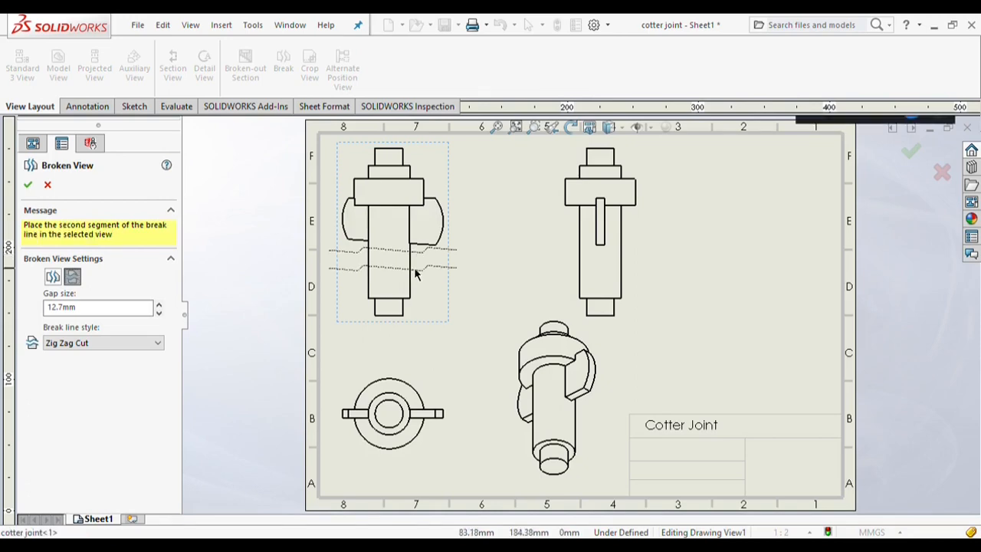
left_click(416, 274)
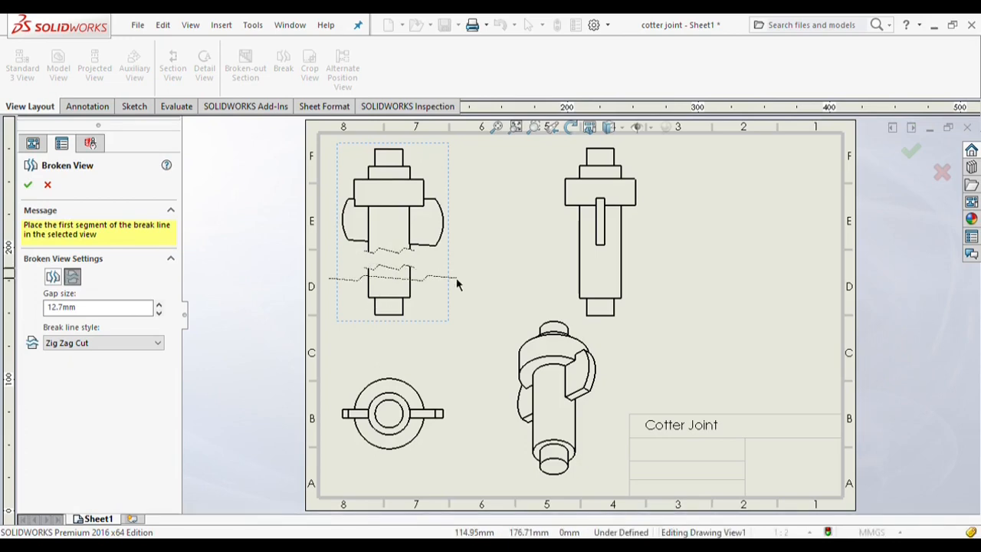
key("Return")
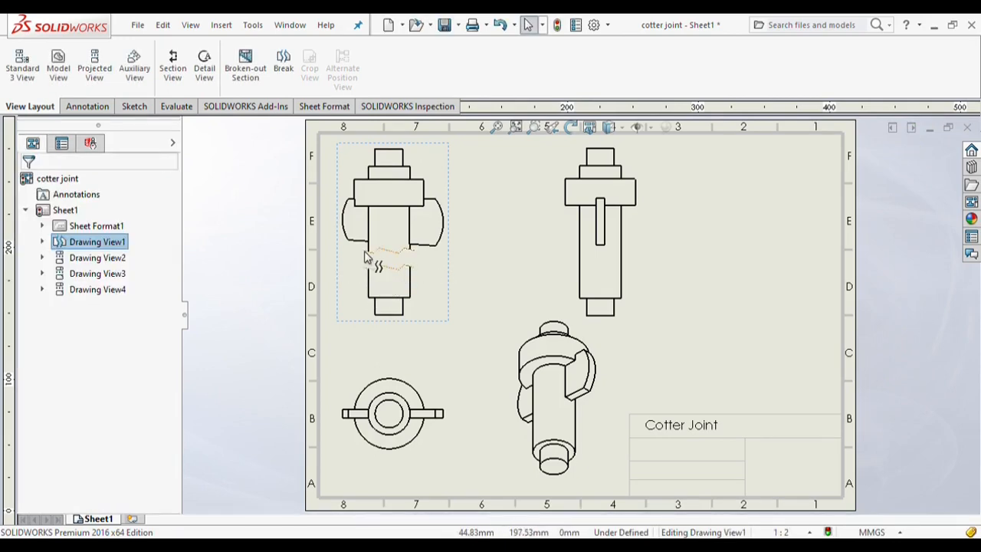
Dimension the diameter of the narrow top end of the shaft in the front view, placing it above the view.
left_click(99, 107)
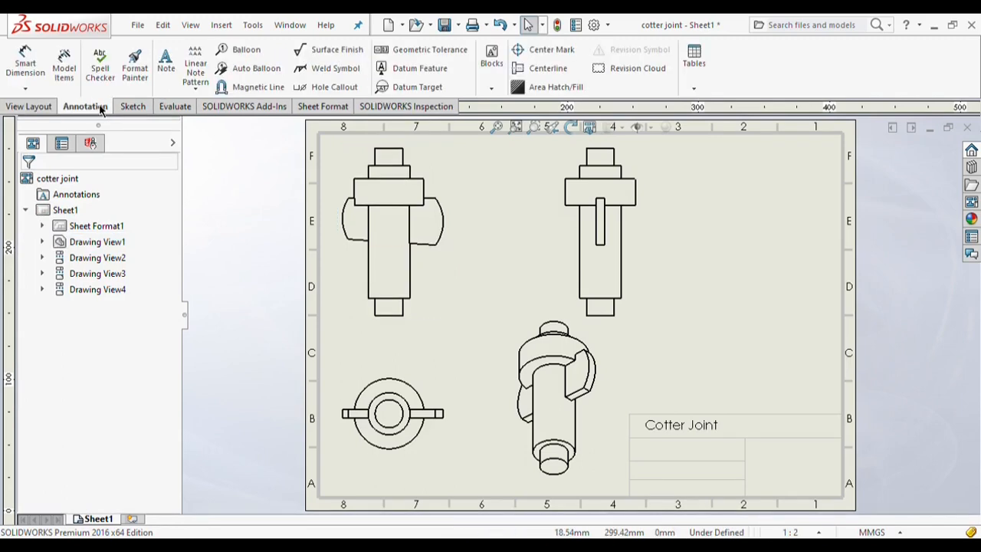
left_click(42, 61)
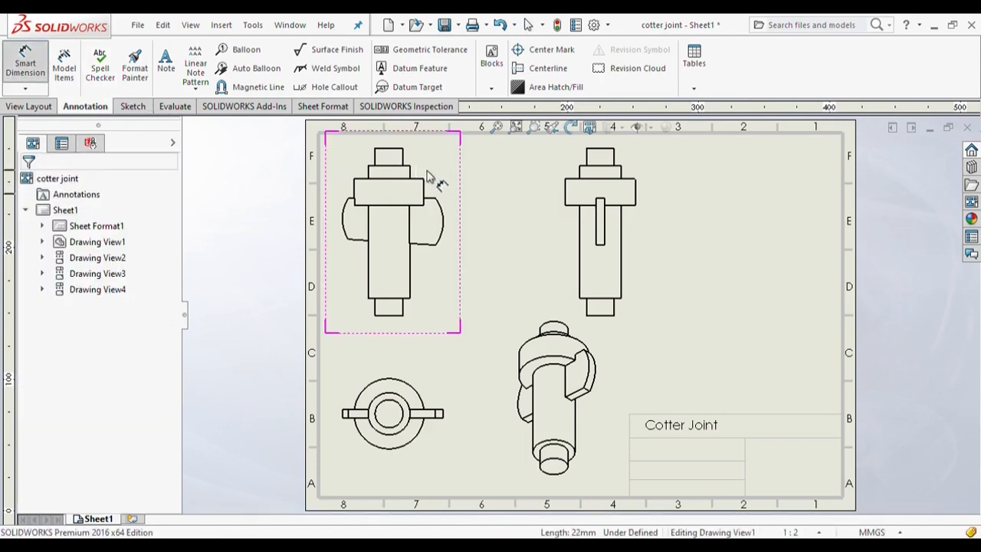
left_click(394, 150)
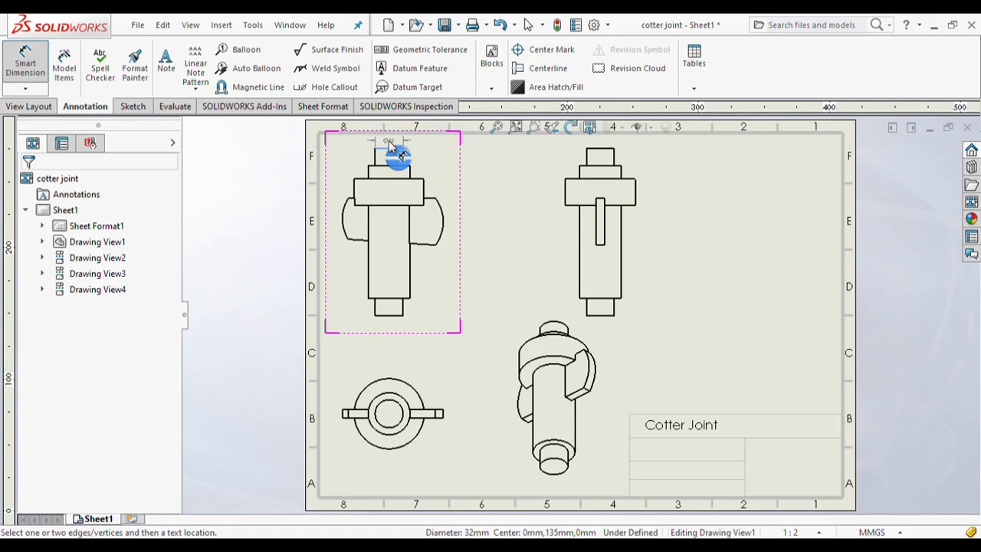
left_click(388, 140)
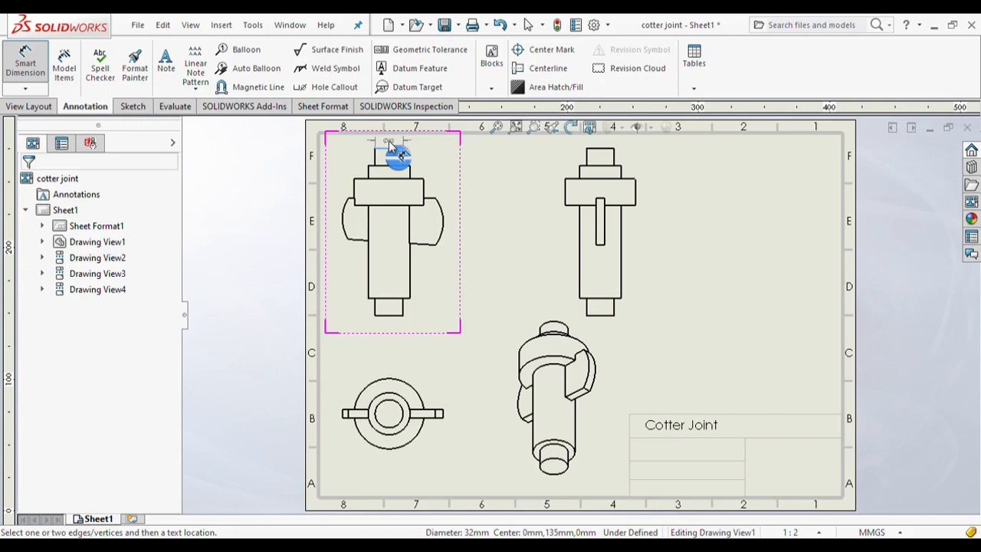
Dimension the outer arc's radius and the middle circle's diameter in the circular view, plus the lower shaft's length in the side view.
left_click(414, 389)
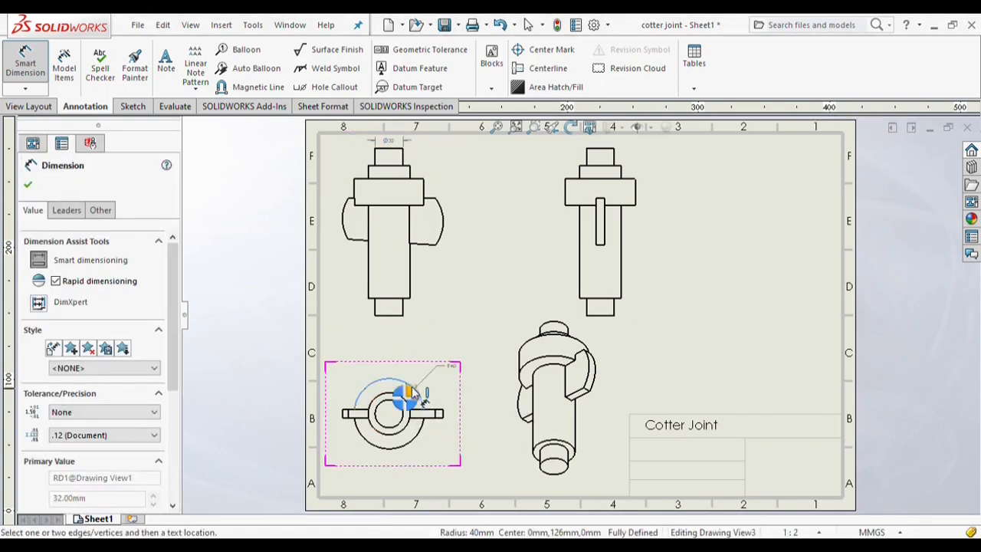
left_click(439, 352)
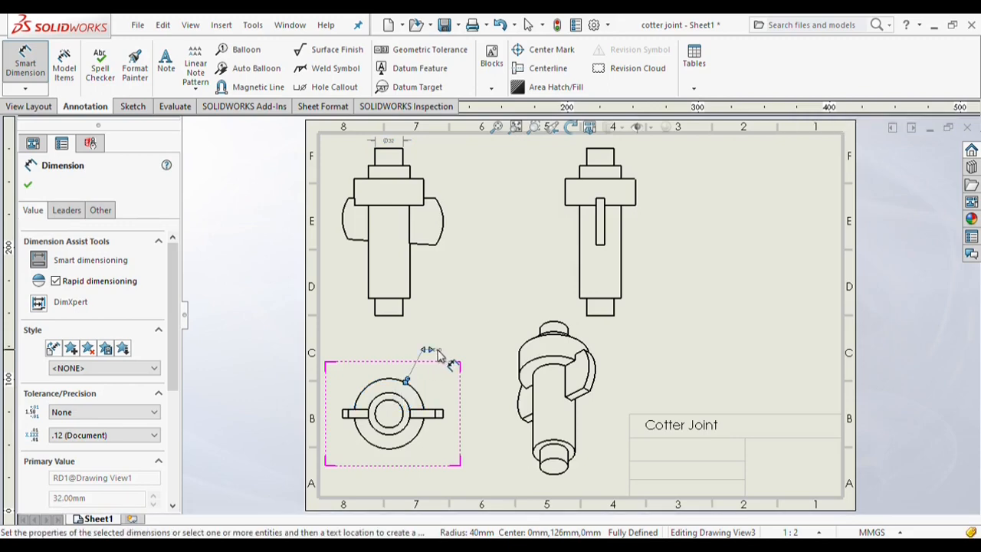
left_click(404, 396)
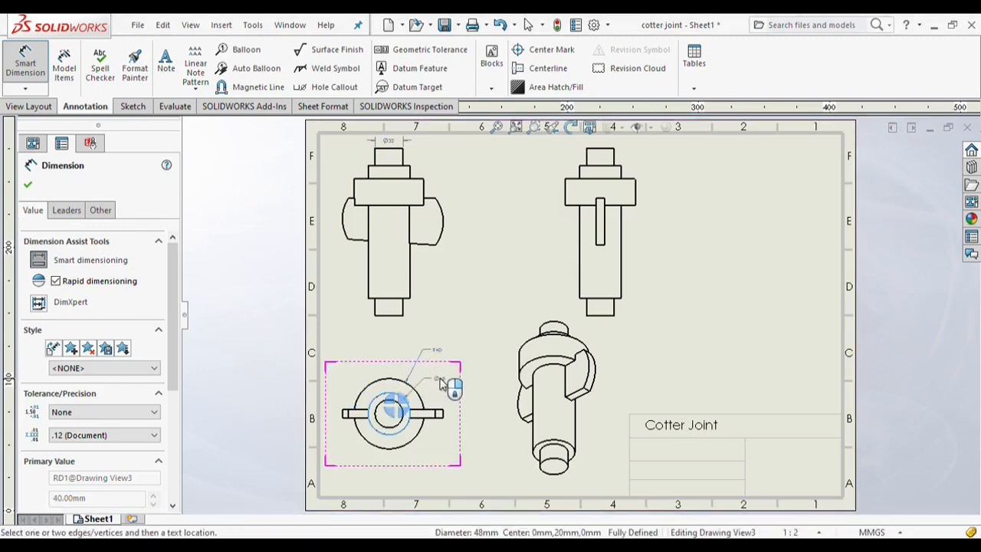
left_click(440, 375)
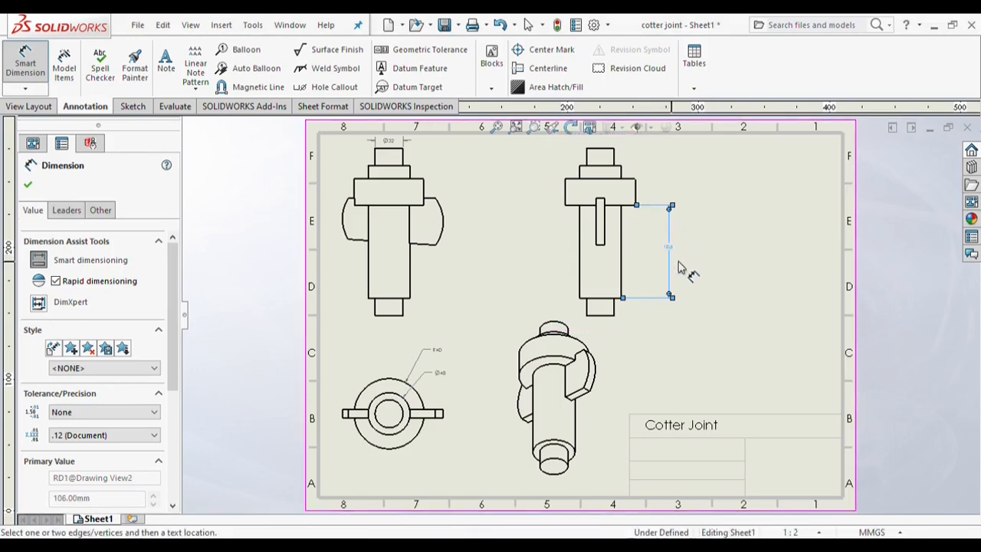
Override the document font on the side view's shaft length dimension and enlarge its text.
left_click(101, 210)
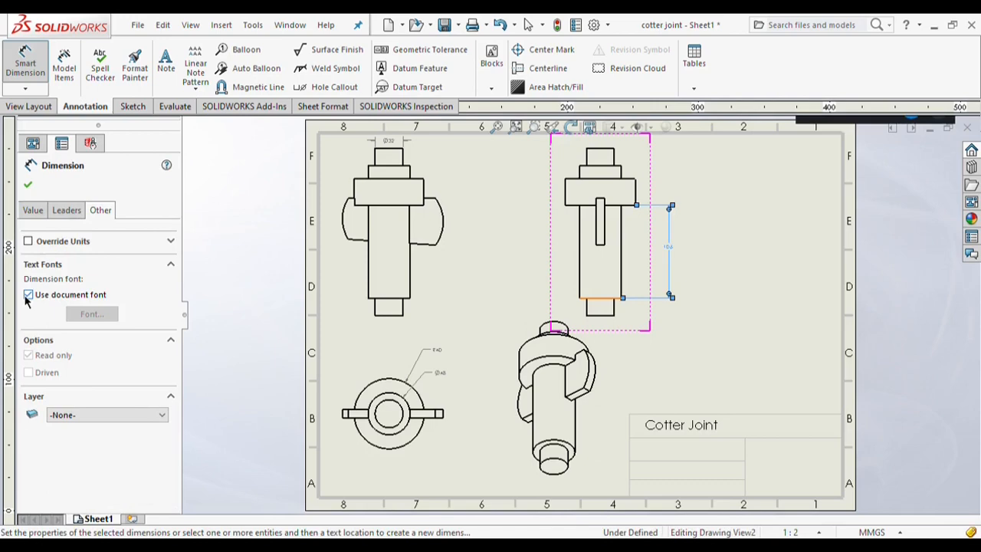
left_click(27, 295)
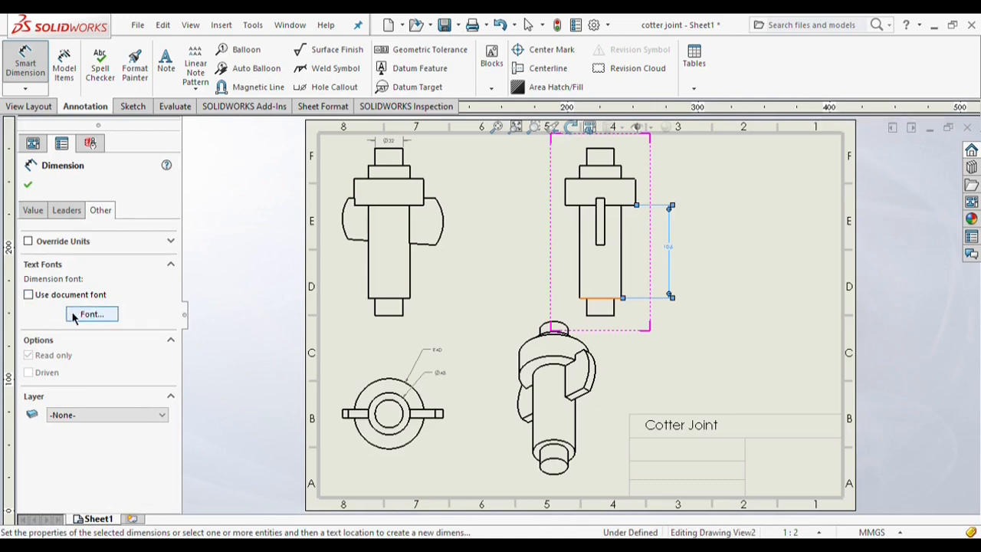
left_click(92, 314)
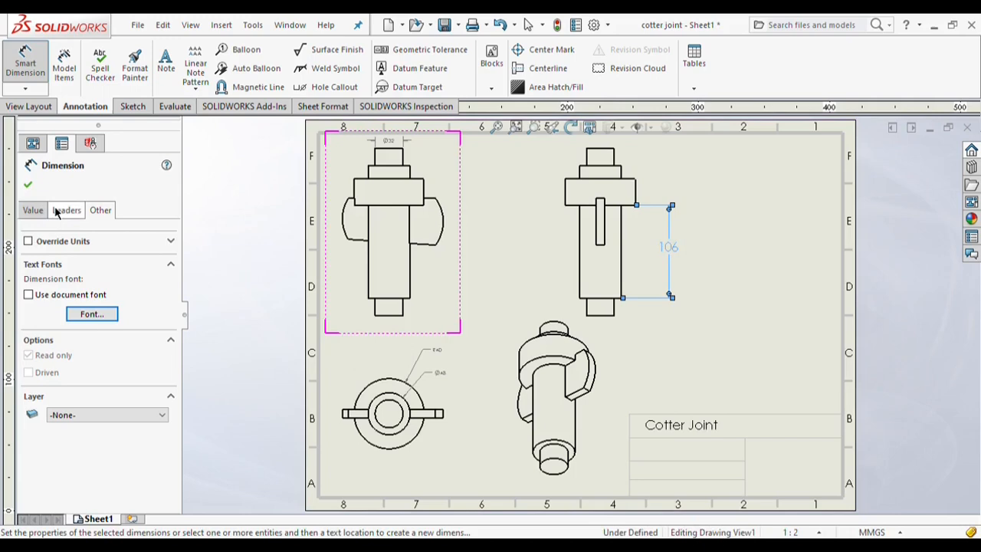
left_click(91, 246)
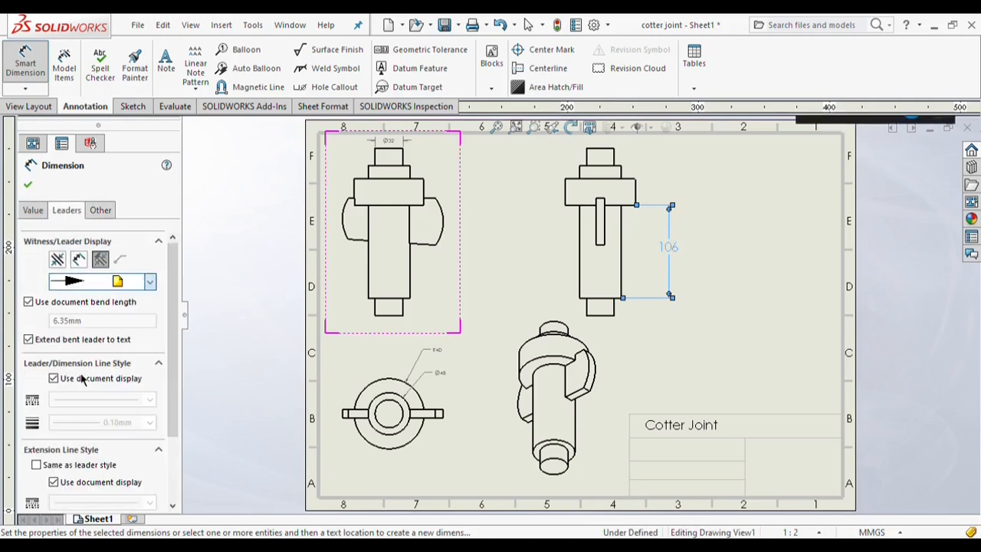
left_click(454, 450)
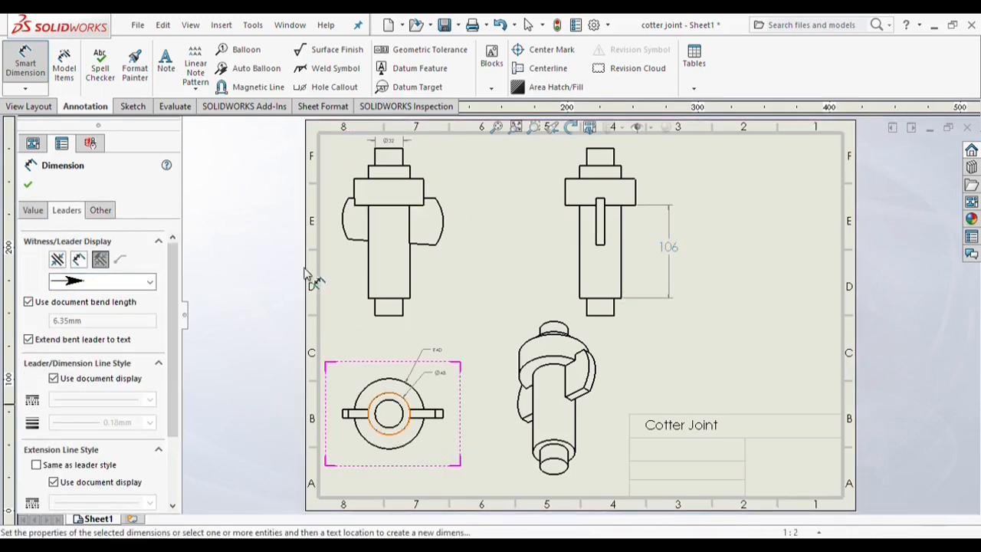
left_click(29, 184)
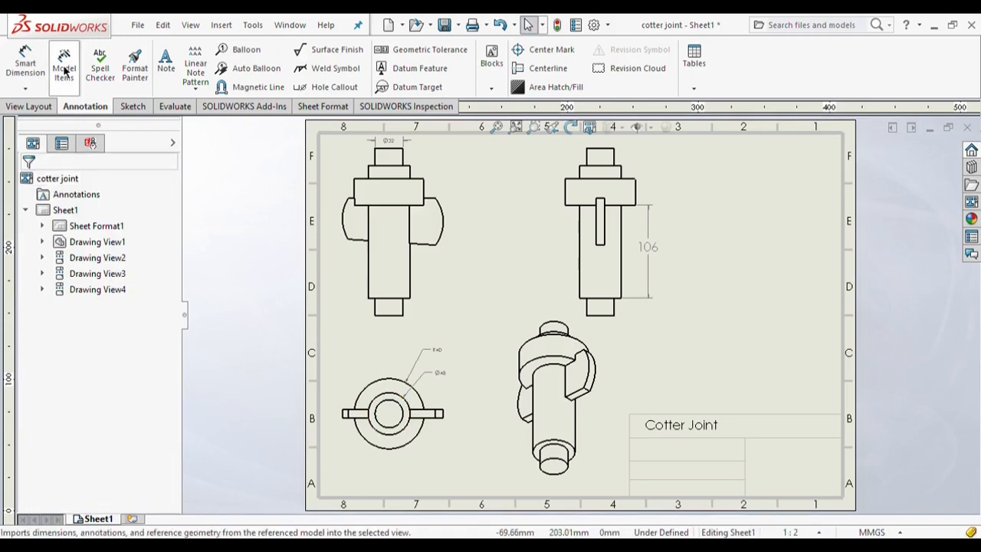
Import the entire model's marked dimensions into all drawing views with duplicates eliminated.
left_click(56, 84)
key("Escape")
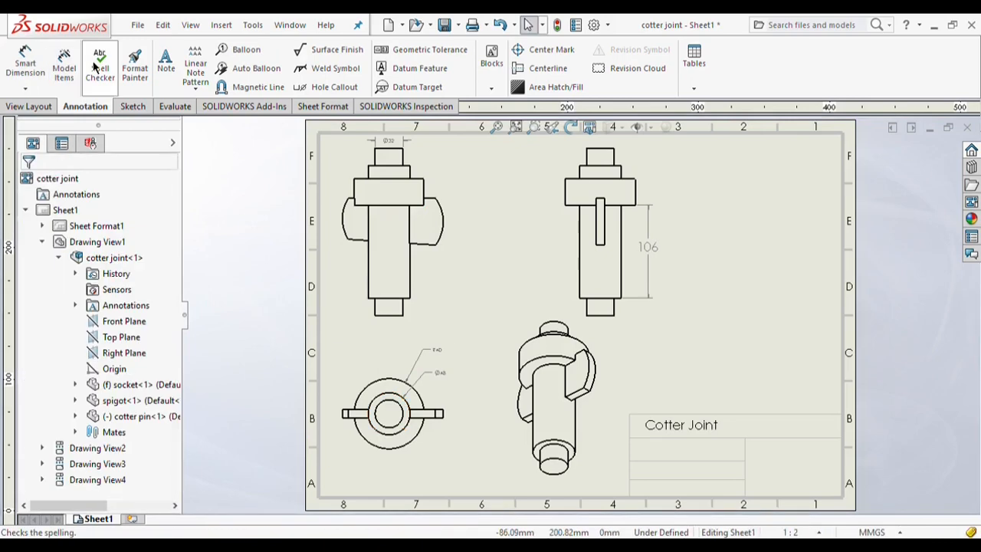
left_click(62, 87)
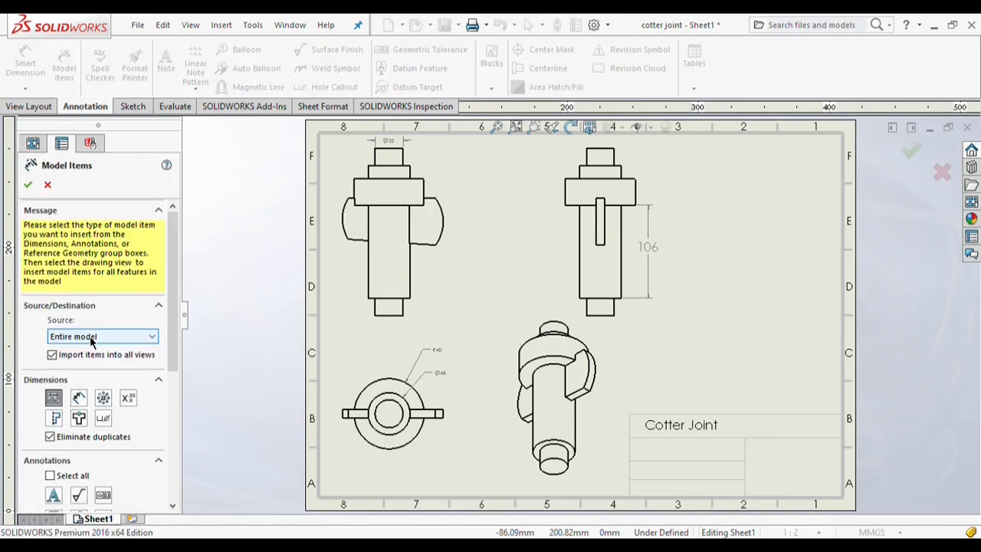
left_click(383, 255)
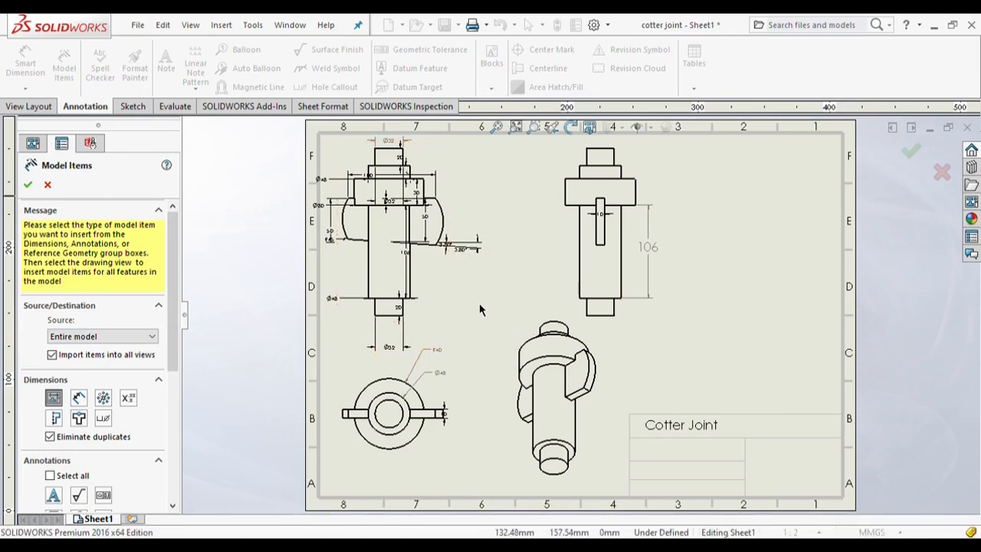
left_click(27, 186)
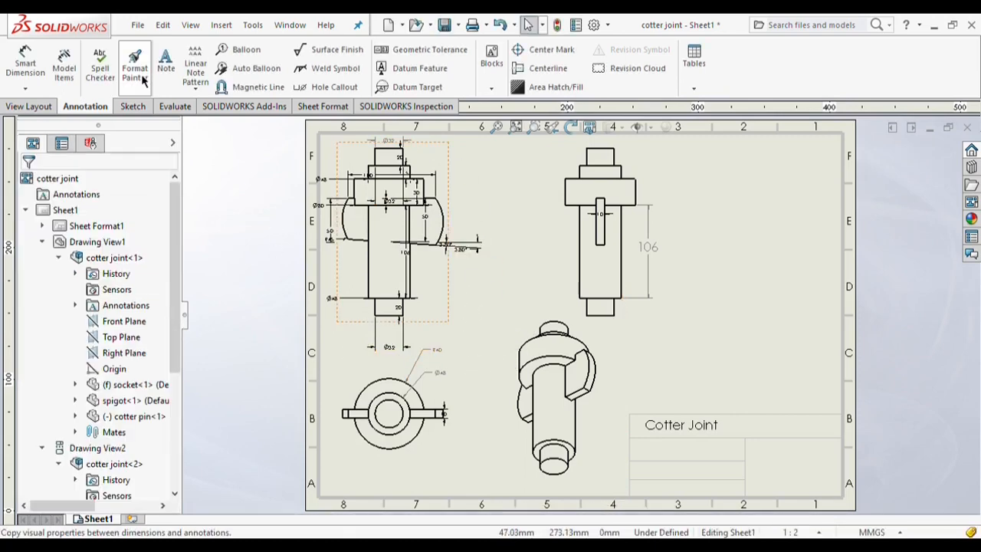
Copy the 106 dimension's formatting to R40 and Ø48 in the circular view and to 3.80°, 30 and the lower Ø48 in the front view.
left_click(649, 248)
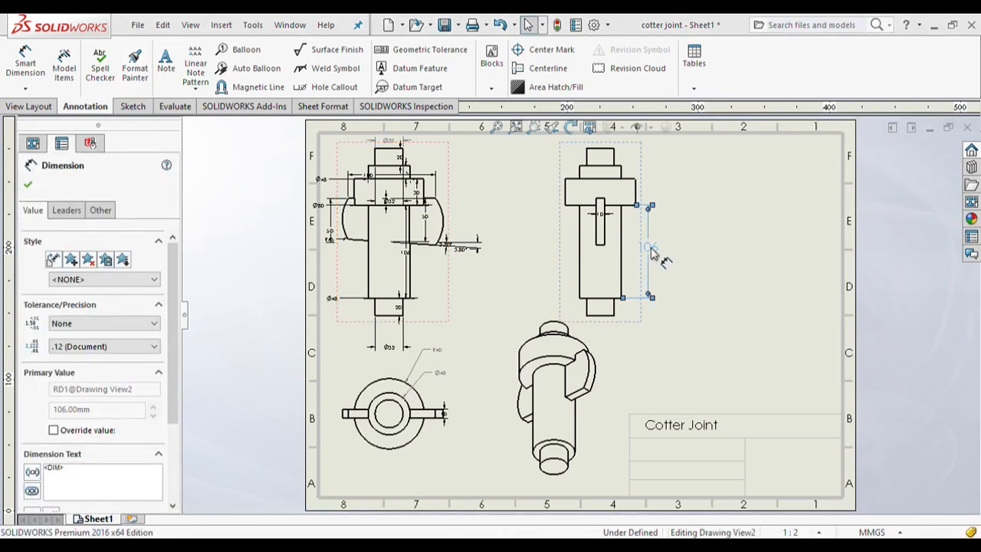
left_click(141, 81)
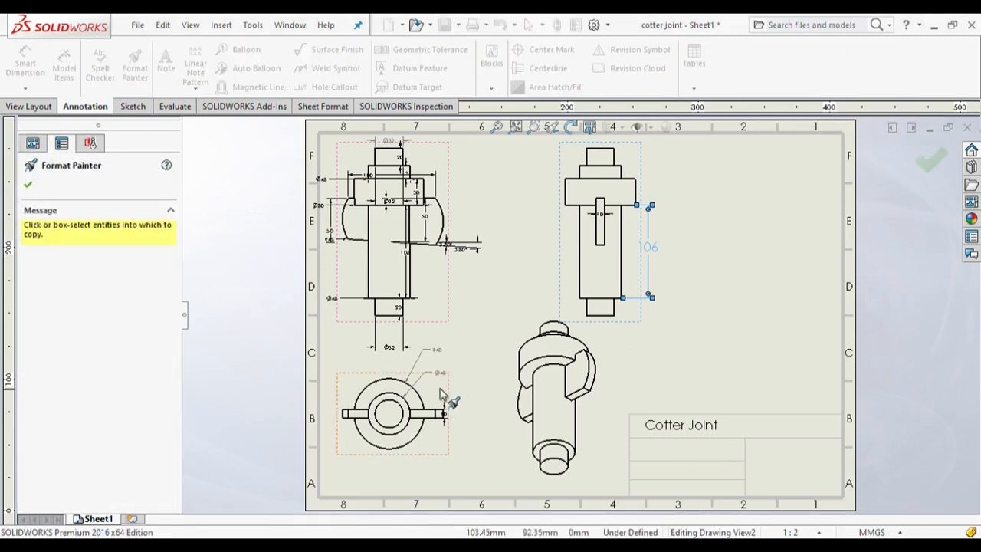
left_click(438, 352)
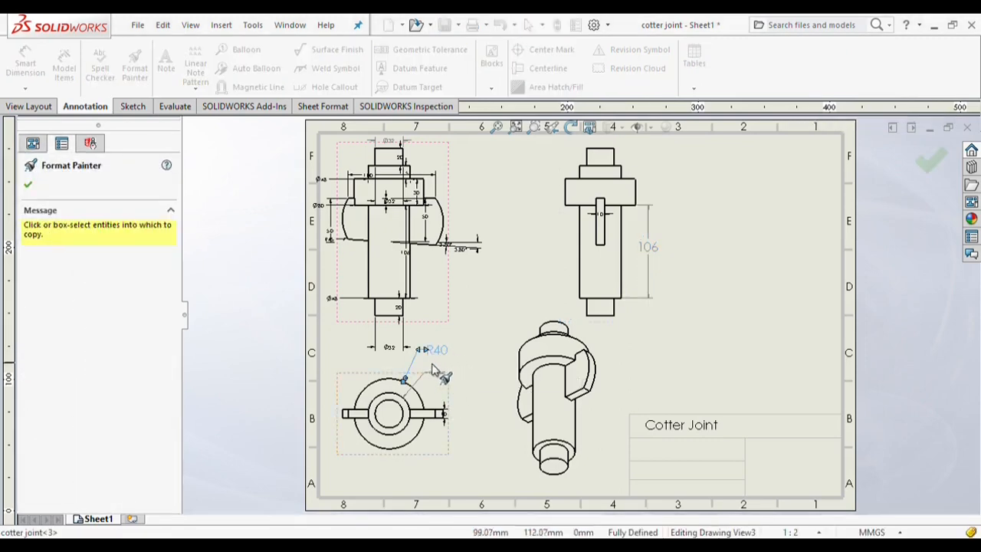
left_click(441, 372)
left_click(458, 245)
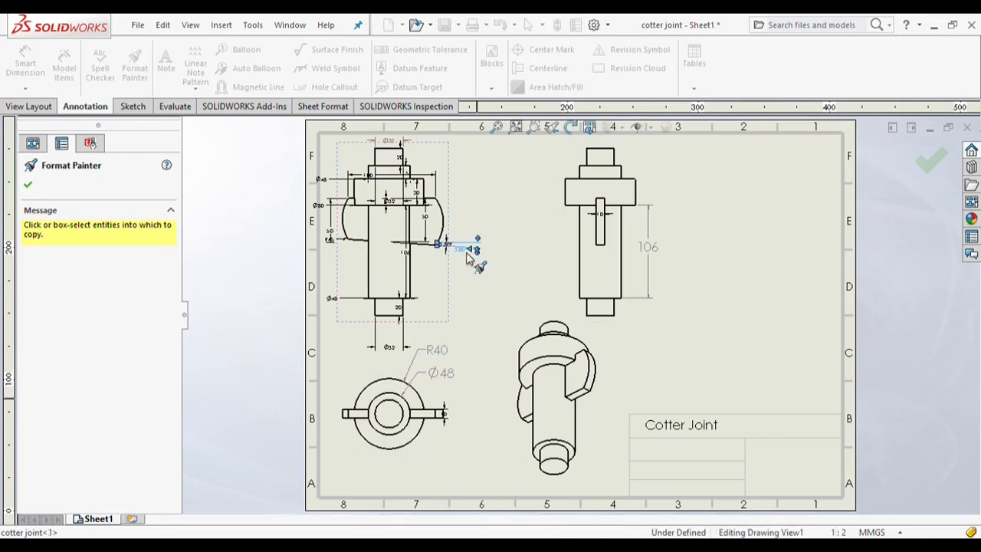
left_click(418, 191)
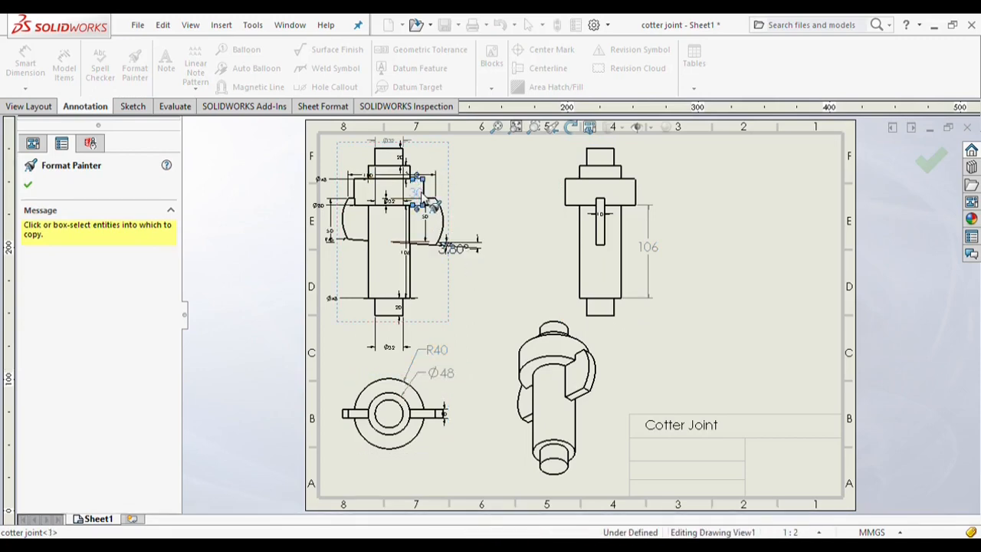
left_click(342, 300)
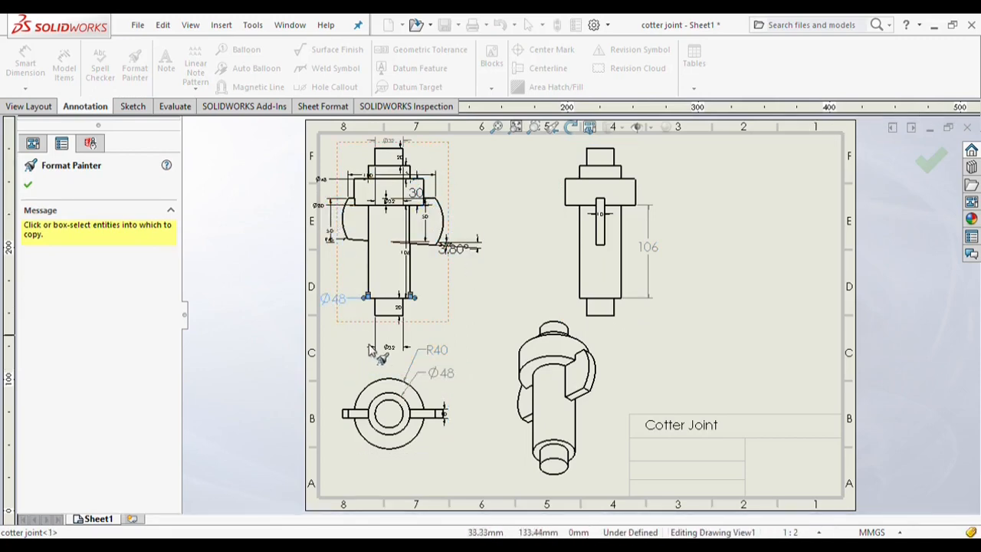
left_click(929, 169)
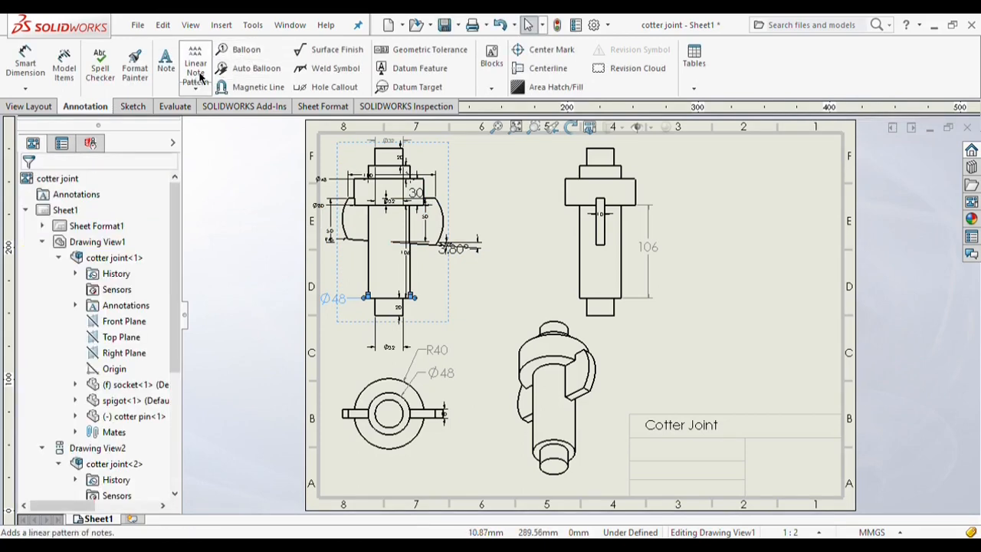
Try placing circular item-number balloons on the lower shaft, cotter and collar of the isometric view.
left_click(247, 51)
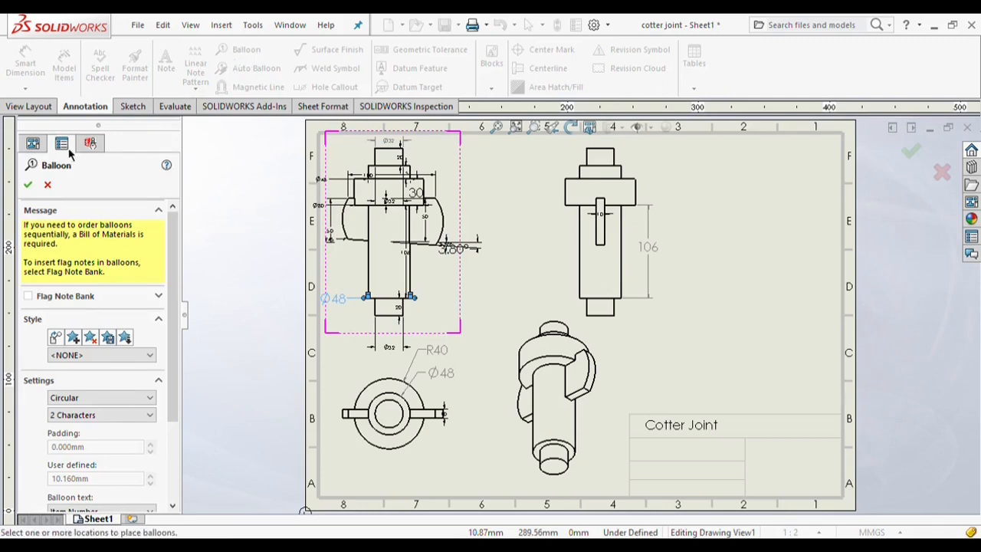
left_click(569, 427)
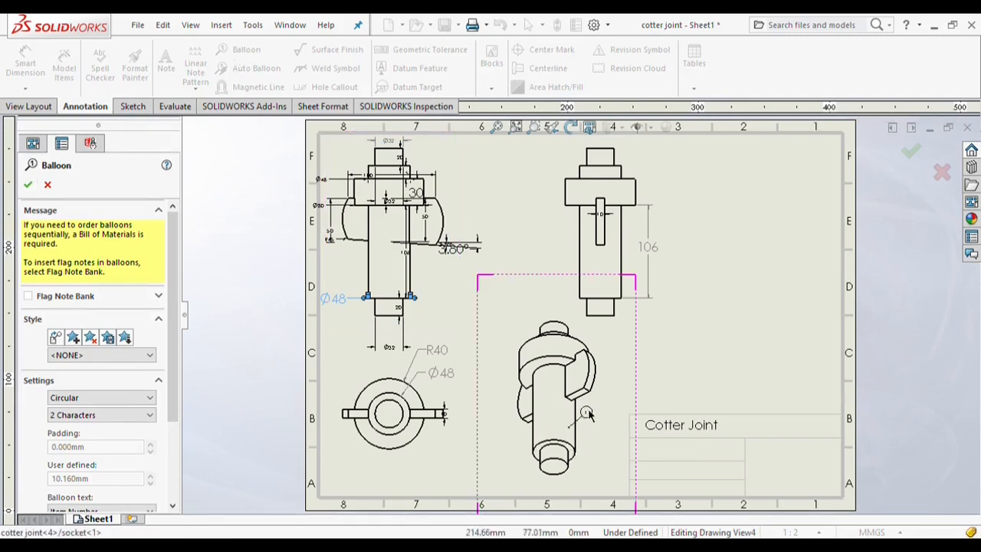
left_click(621, 378)
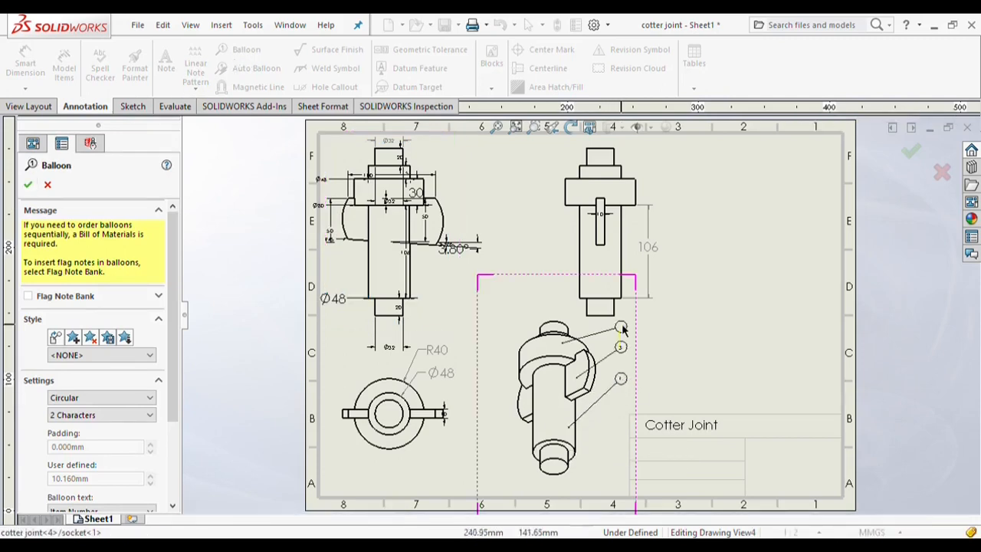
left_click(620, 328)
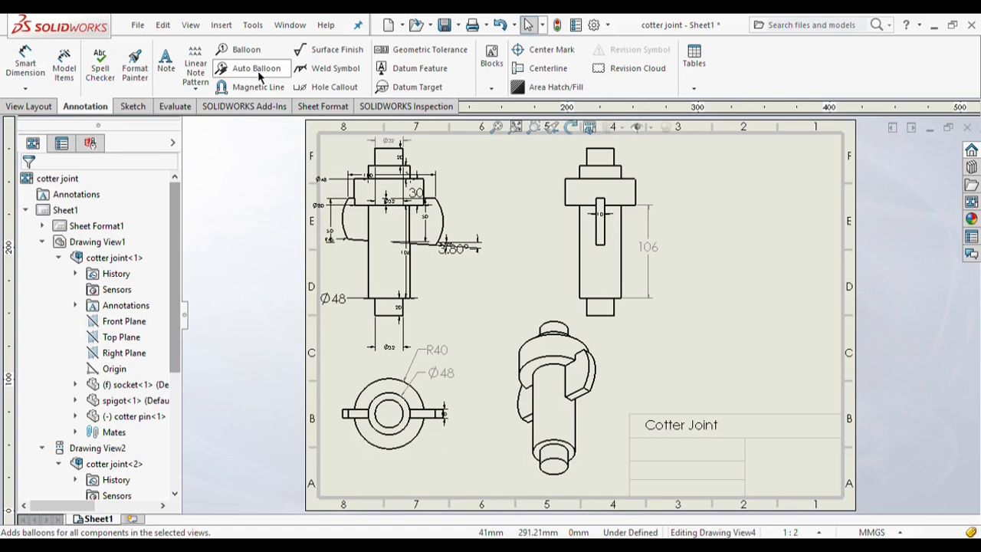
Add automatic balloons to the isometric view in a square layout with leaders attached to edges and multiple instances ignored.
left_click(259, 73)
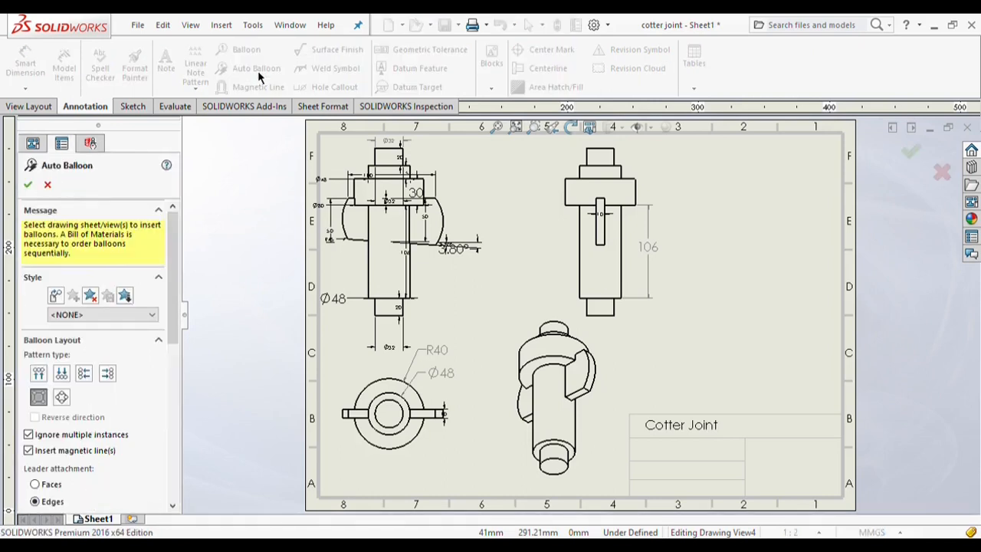
left_click(594, 422)
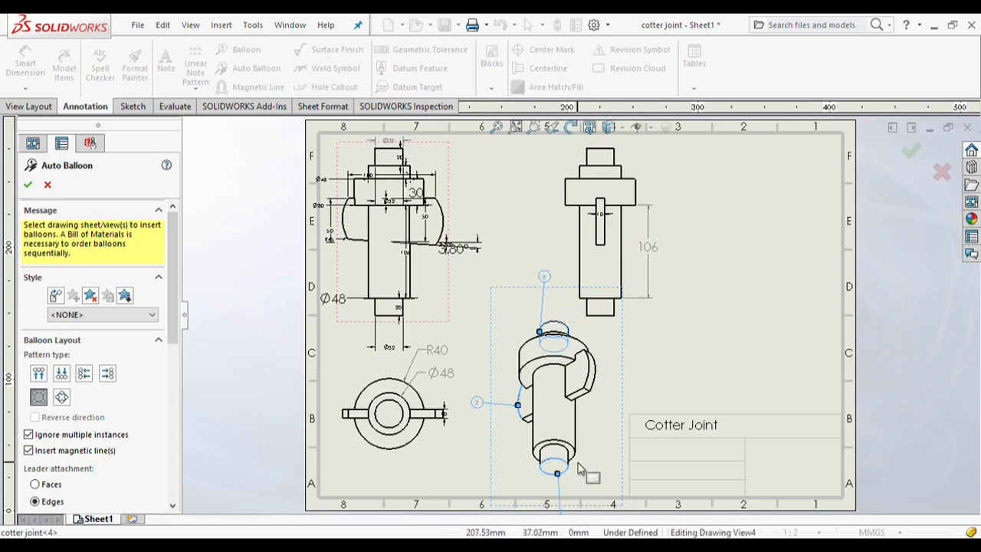
left_click(28, 184)
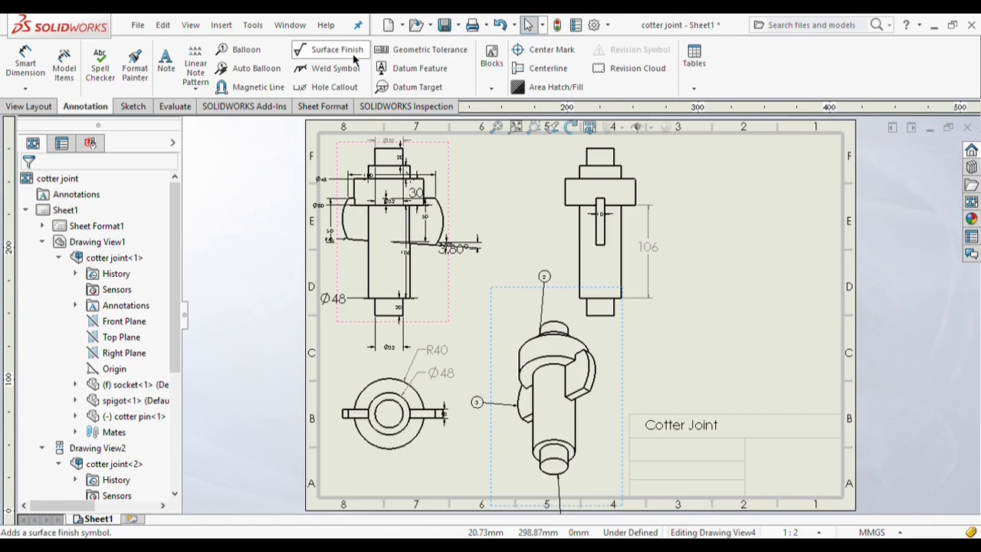
Place a basic surface finish symbol on the lower shaft of the isometric view.
left_click(337, 49)
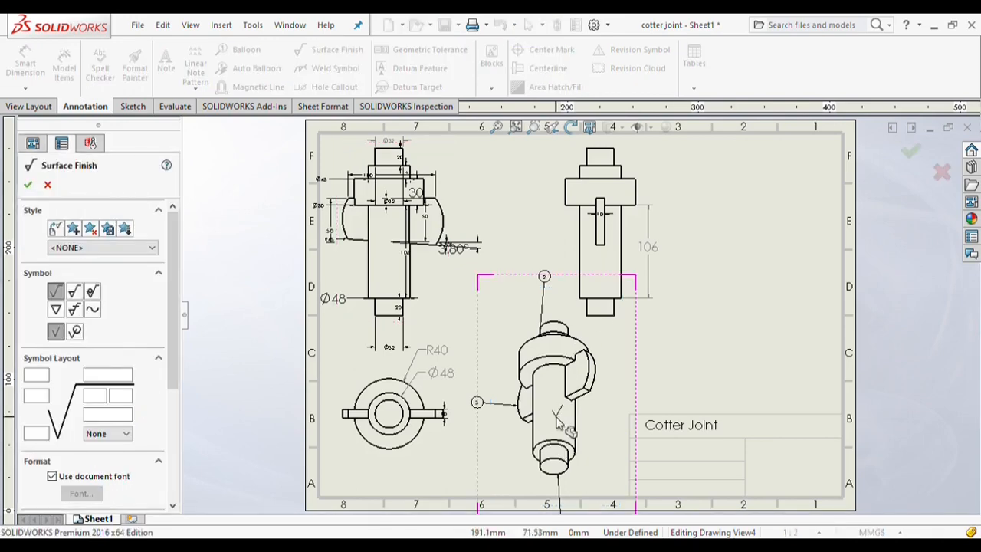
left_click(555, 413)
key("Escape")
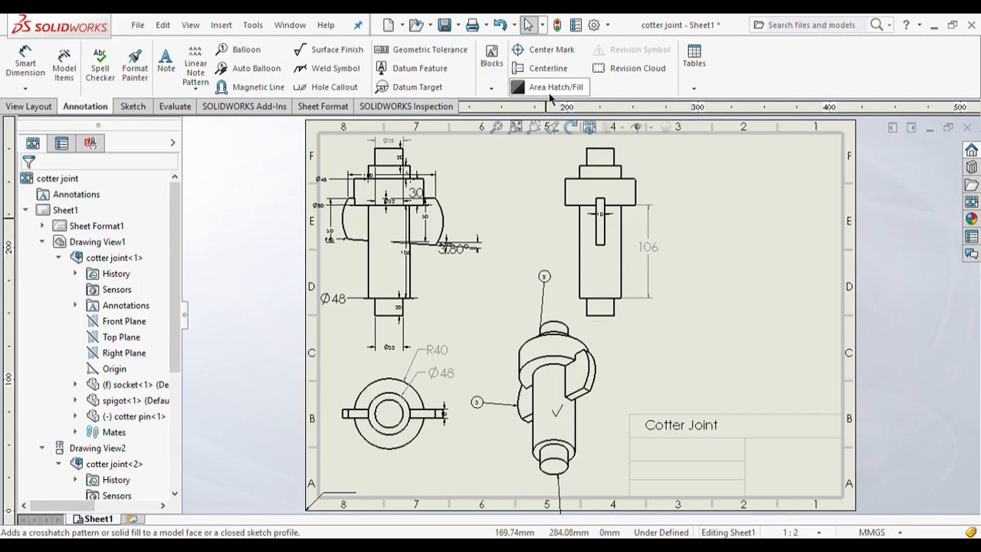
left_click(133, 106)
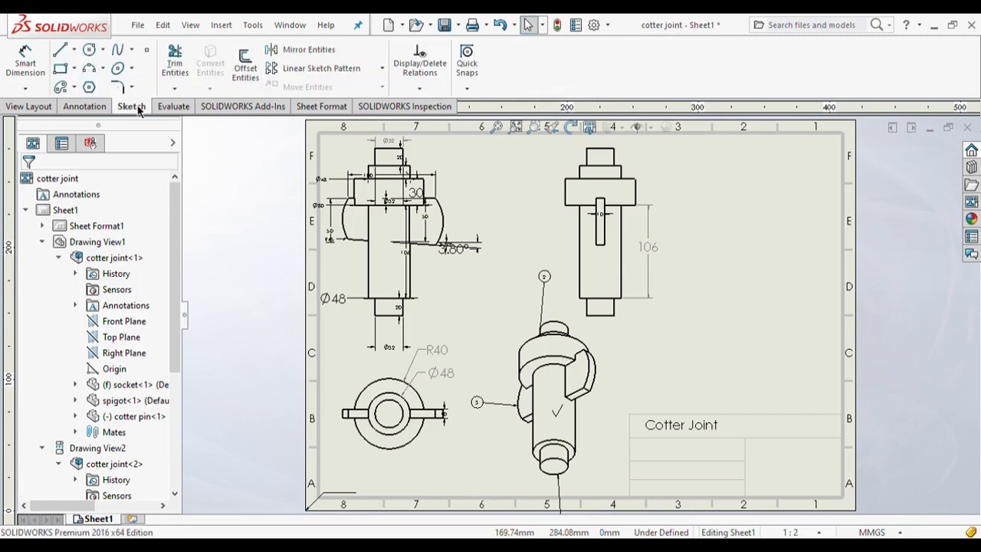